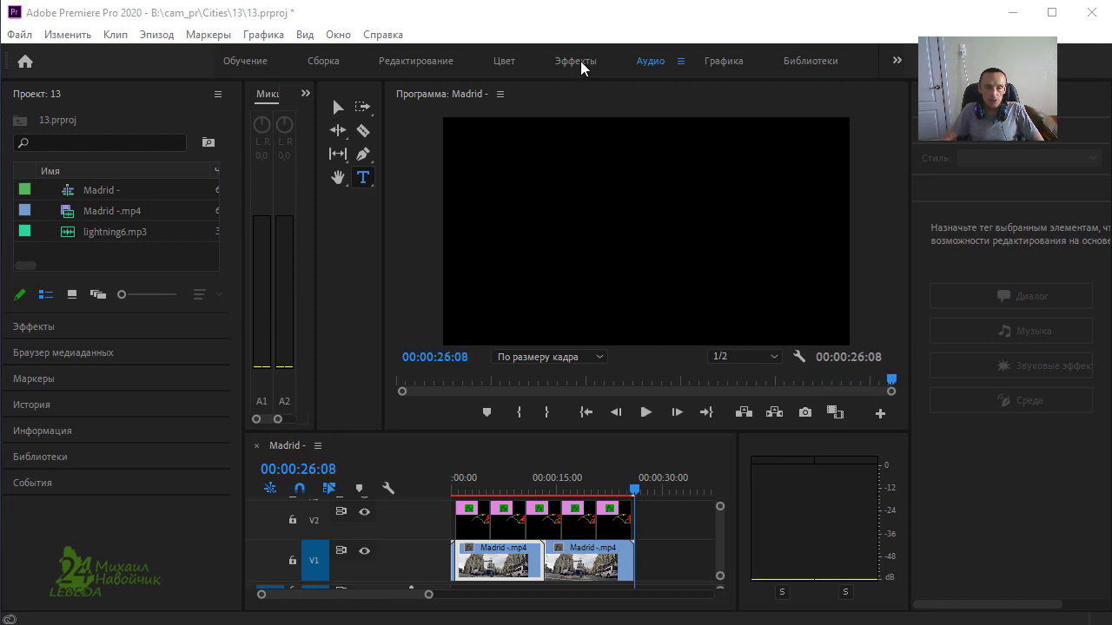
Step: Return to the audio-editing layout and play the countdown from the current frame
{"action": "left_click", "coordinate": [583, 63]}
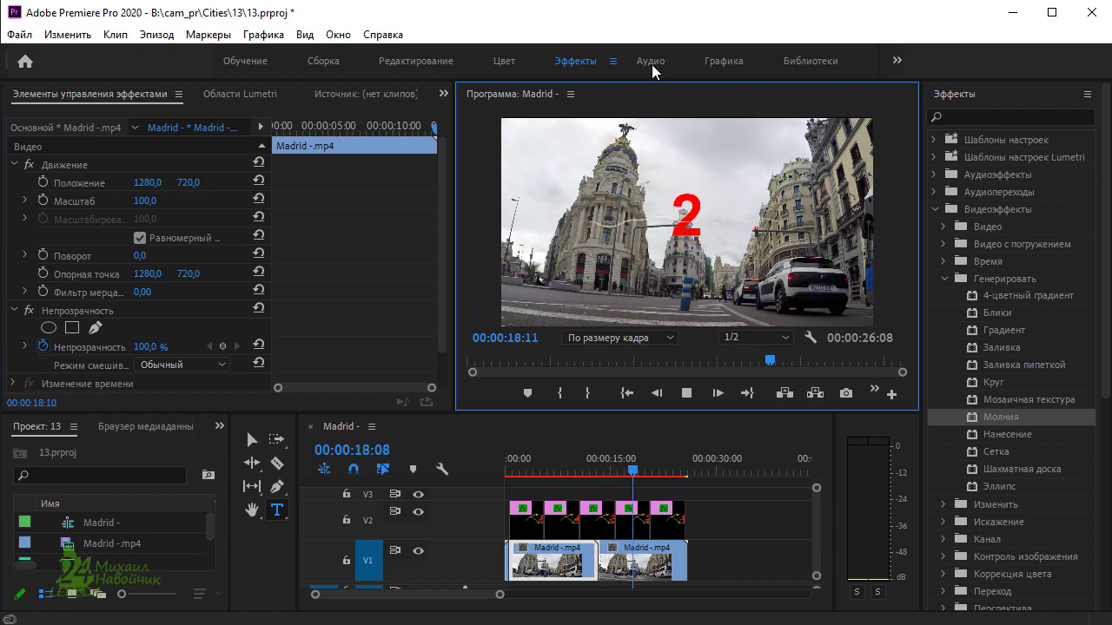
{"action": "left_click", "coordinate": [652, 64]}
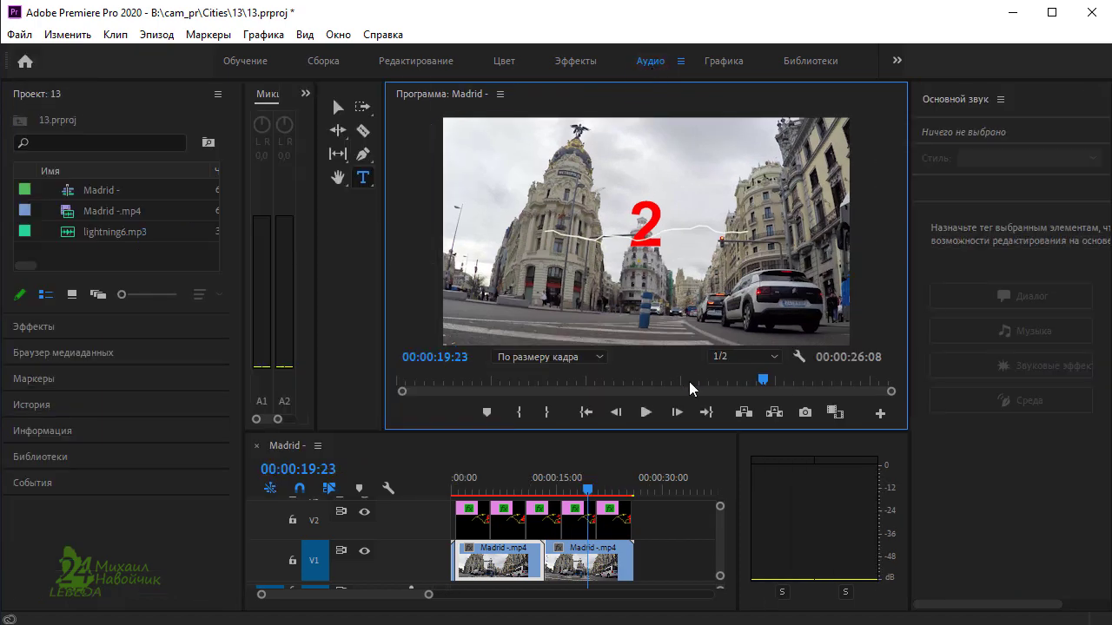
{"action": "key", "text": "space"}
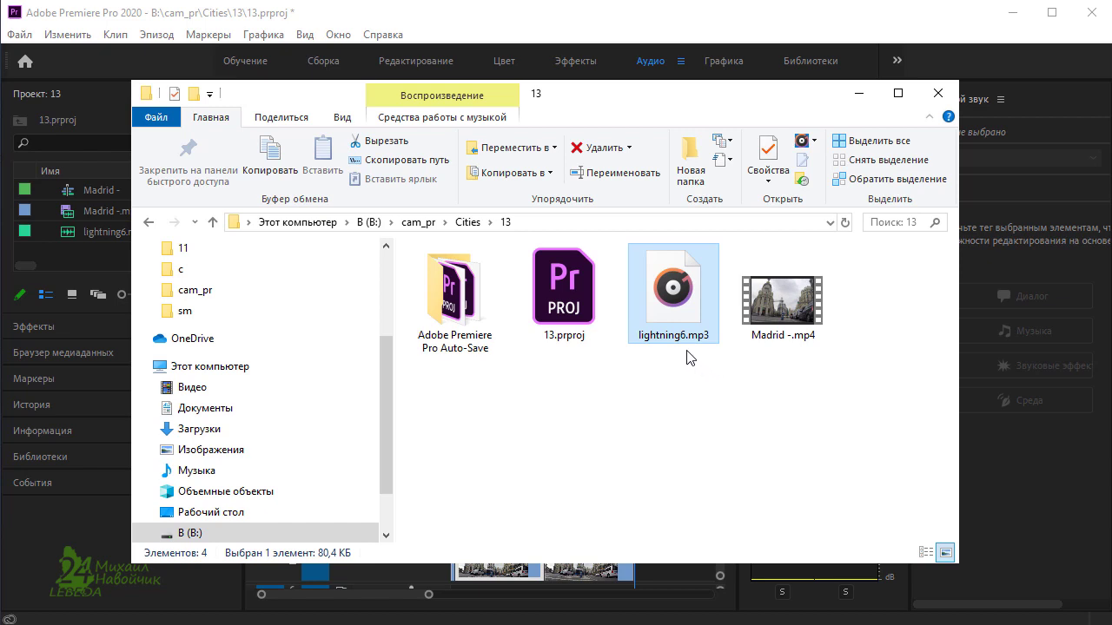
{"action": "left_click", "coordinate": [802, 347]}
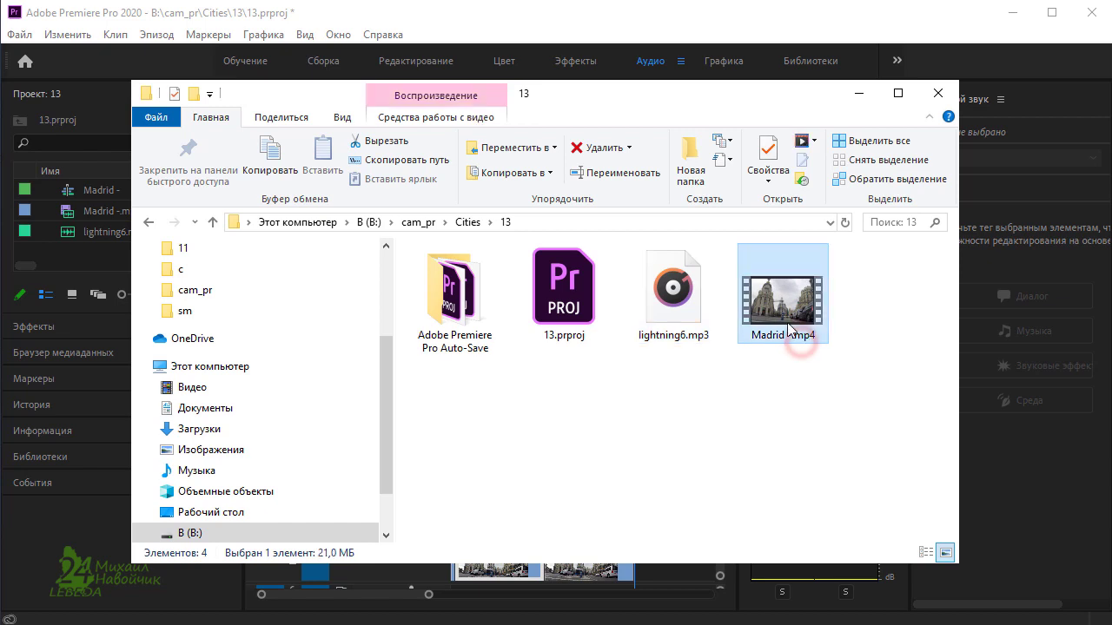
{"action": "left_click", "coordinate": [707, 343]}
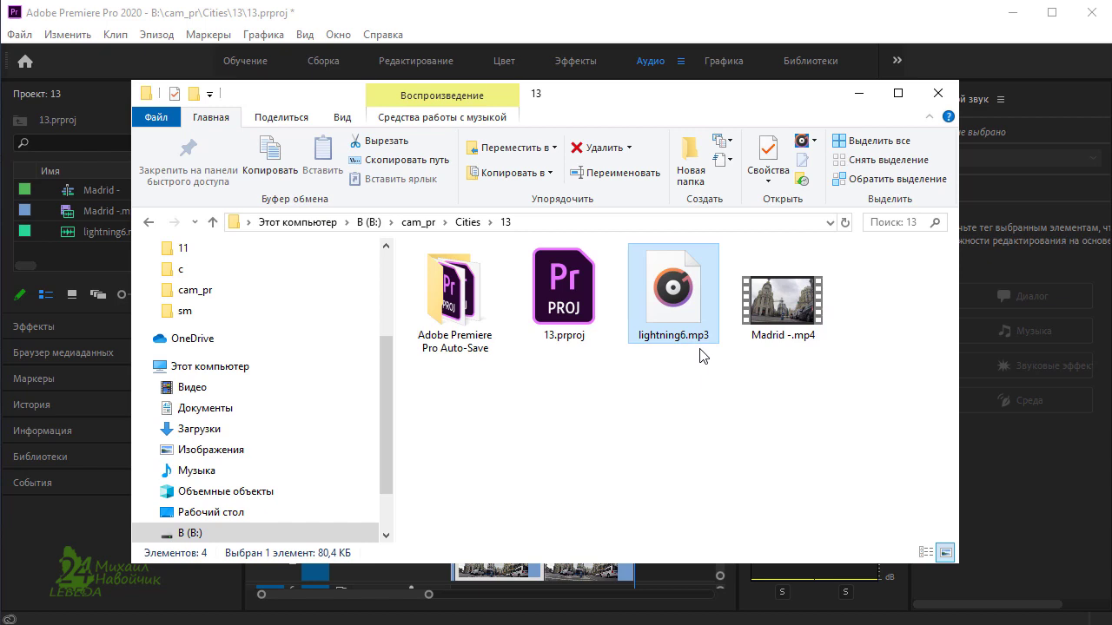
{"action": "left_click", "coordinate": [786, 370]}
{"action": "mouse_move", "coordinate": [849, 393]}
{"action": "left_mouse_down"}
{"action": "mouse_move", "coordinate": [655, 271]}
{"action": "mouse_move", "coordinate": [674, 312]}
{"action": "left_mouse_up"}
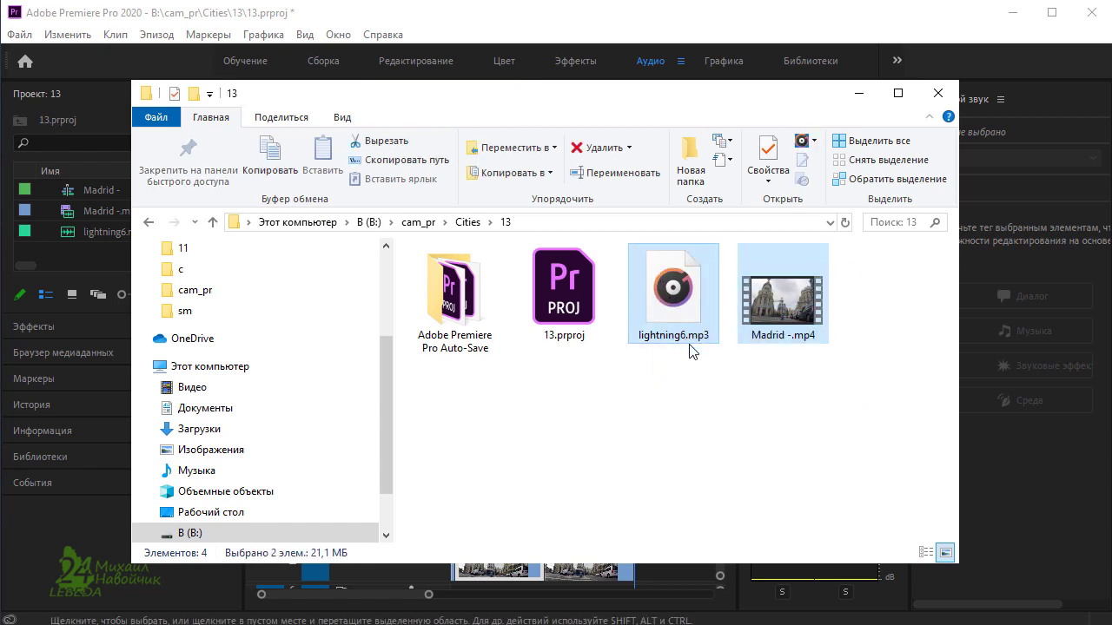
{"action": "left_click", "coordinate": [712, 382]}
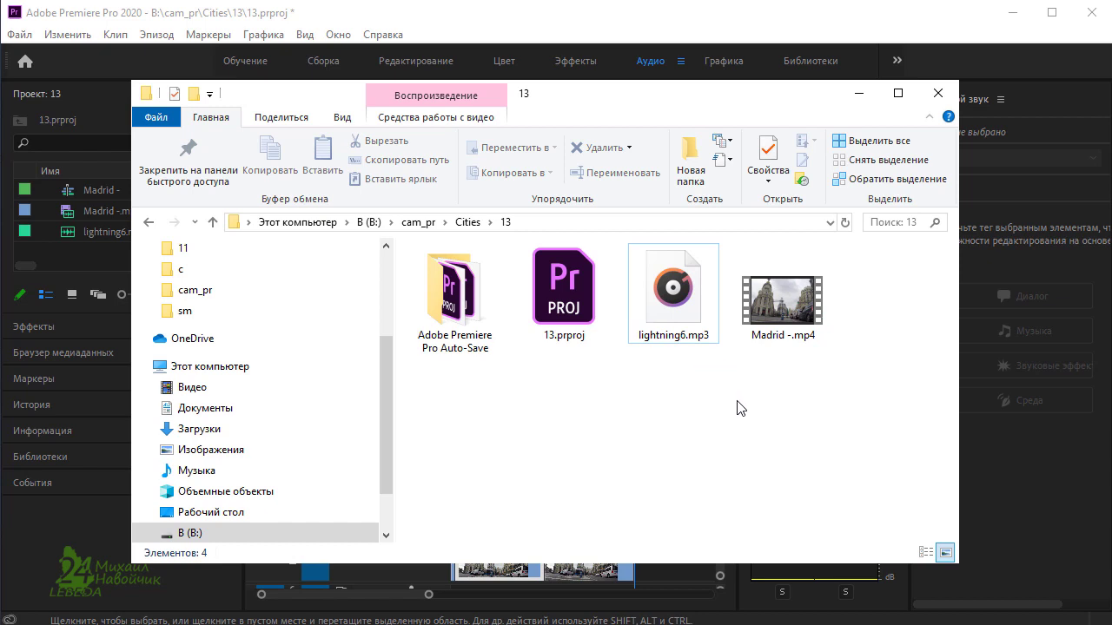
{"action": "left_click", "coordinate": [689, 320]}
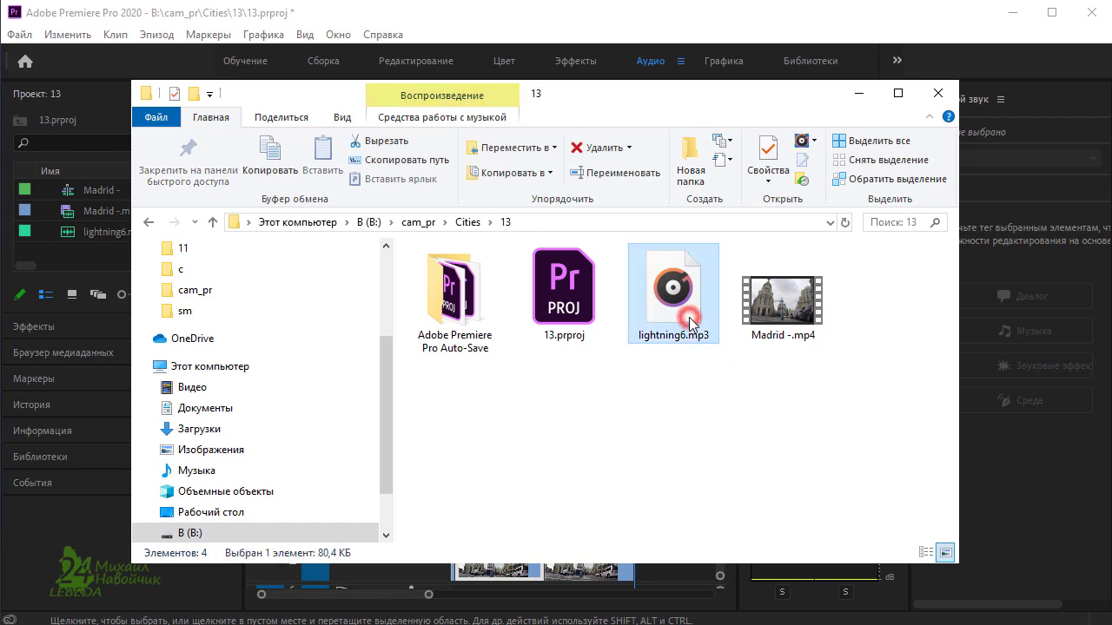
{"action": "left_click", "coordinate": [772, 328]}
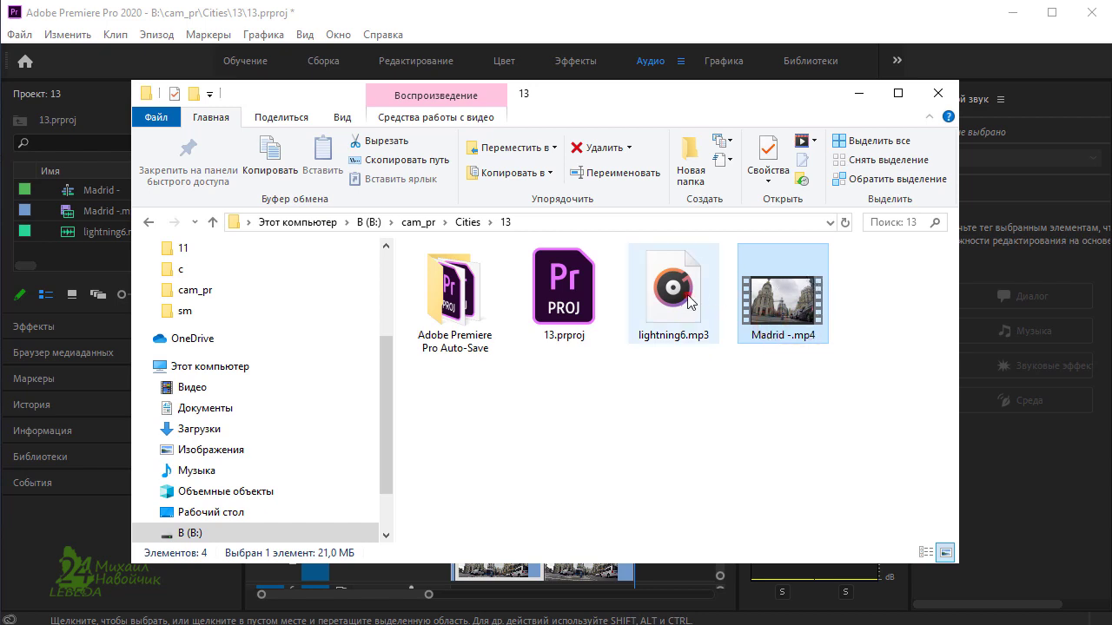
{"action": "left_click", "coordinate": [673, 291]}
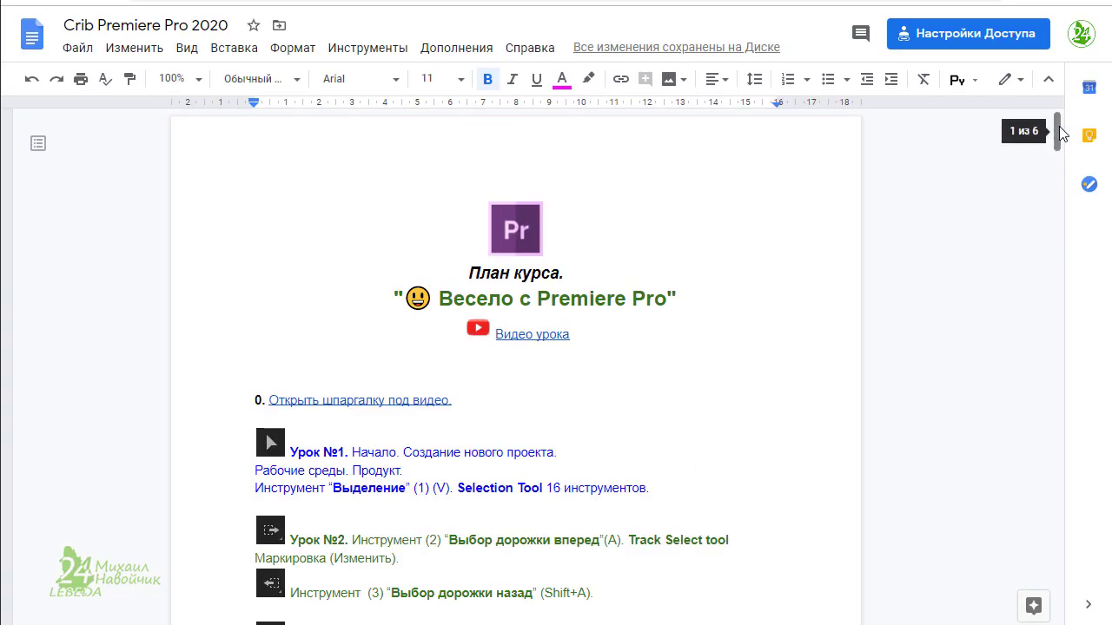
Step: Scroll the Crib Premiere Pro 2020 document down to the Lesson 14 lightning-sound notes
{"action": "left_click_drag", "start_coordinate": [1058, 130], "coordinate": [1081, 290]}
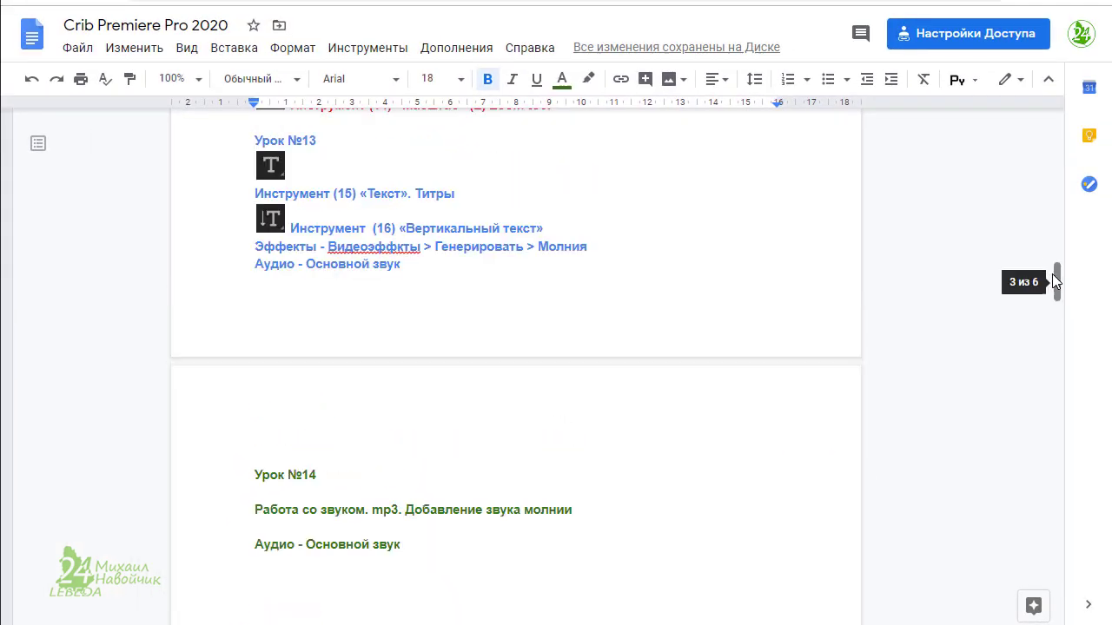
{"action": "left_click_drag", "start_coordinate": [1054, 280], "coordinate": [1090, 132]}
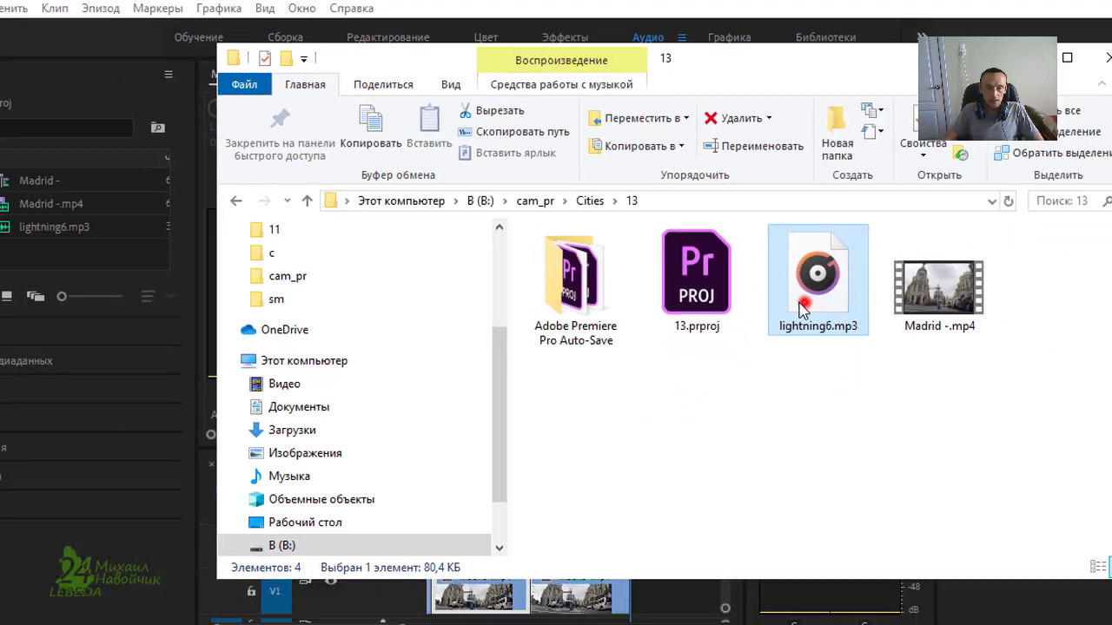
Step: Import lightning6.mp3 into the Premiere project, then watch and close the Madrid -.mp4 video
{"action": "left_click", "coordinate": [819, 308]}
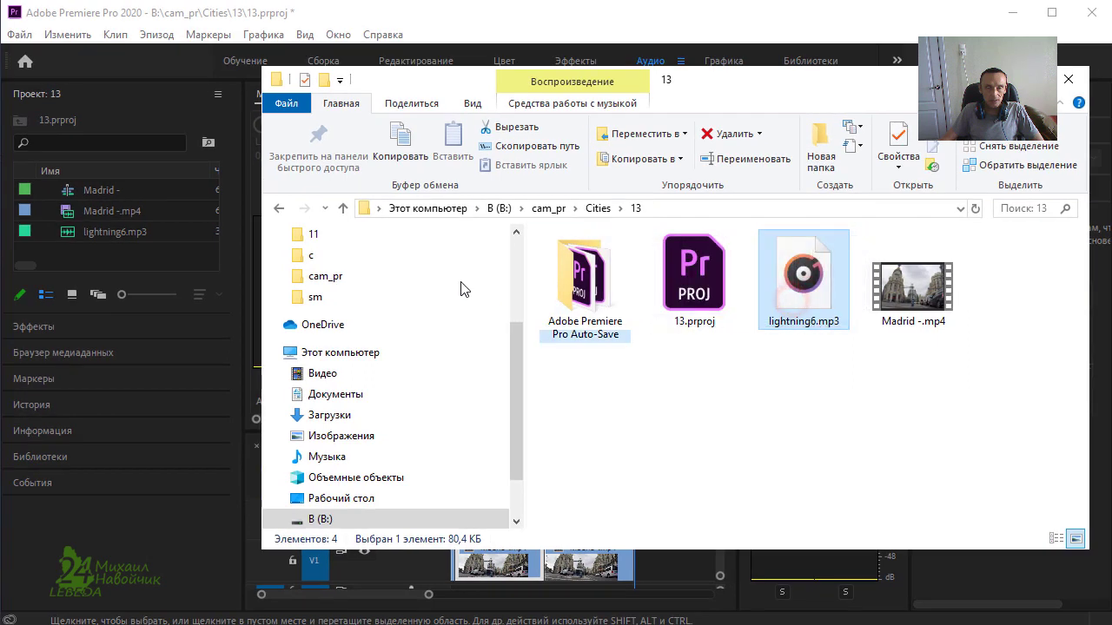
{"action": "left_click_drag", "start_coordinate": [461, 289], "coordinate": [189, 259]}
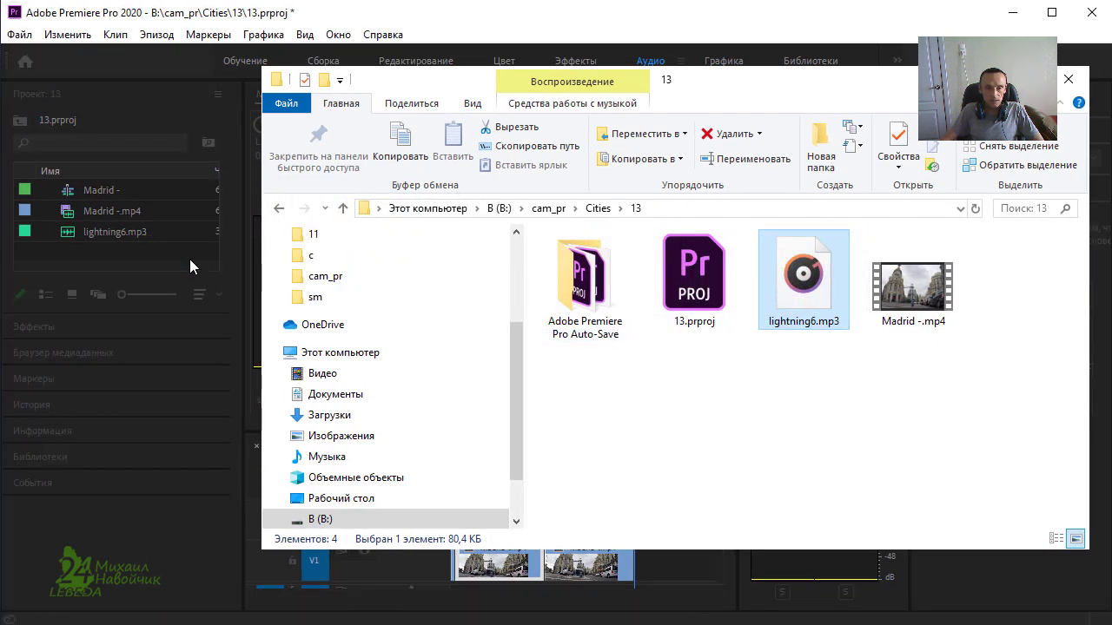
{"action": "left_click", "coordinate": [918, 311]}
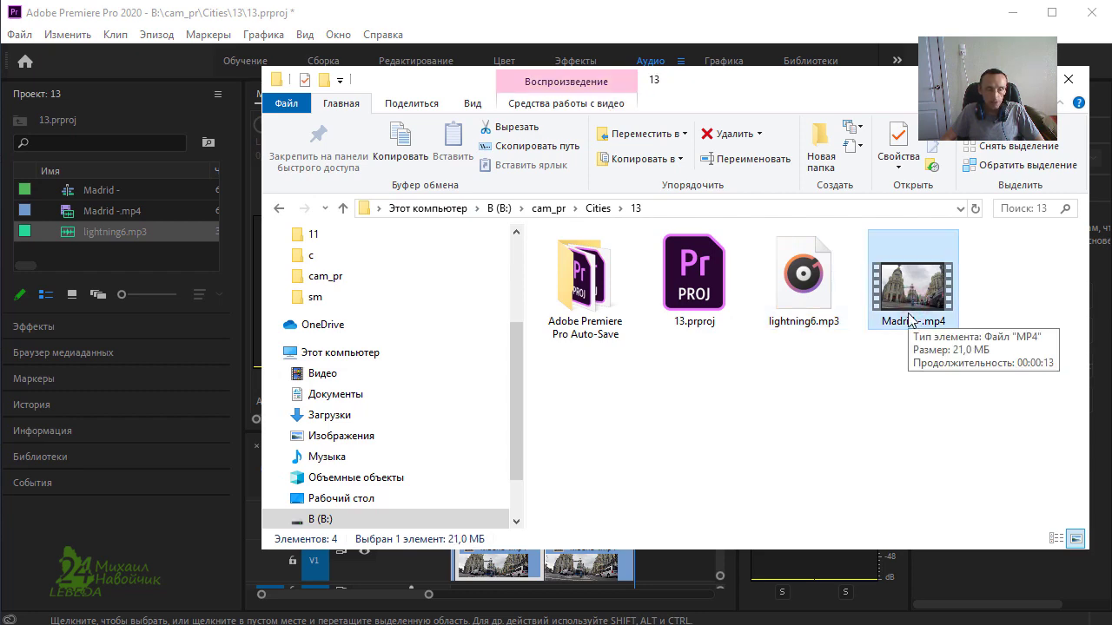
{"action": "double_click", "coordinate": [910, 318]}
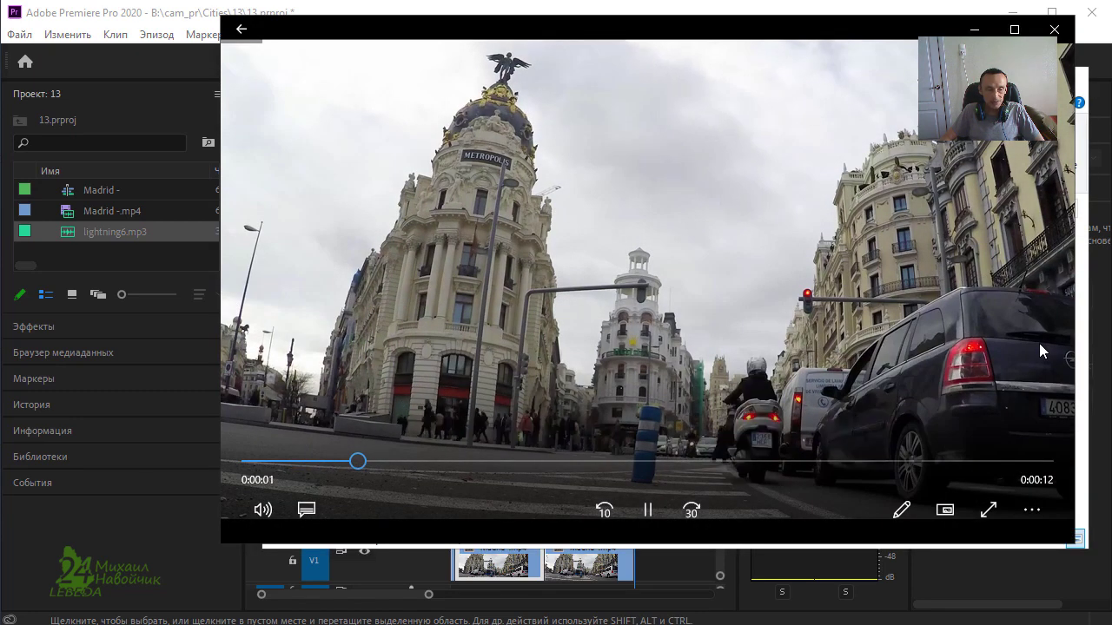
{"action": "left_click", "coordinate": [1054, 30]}
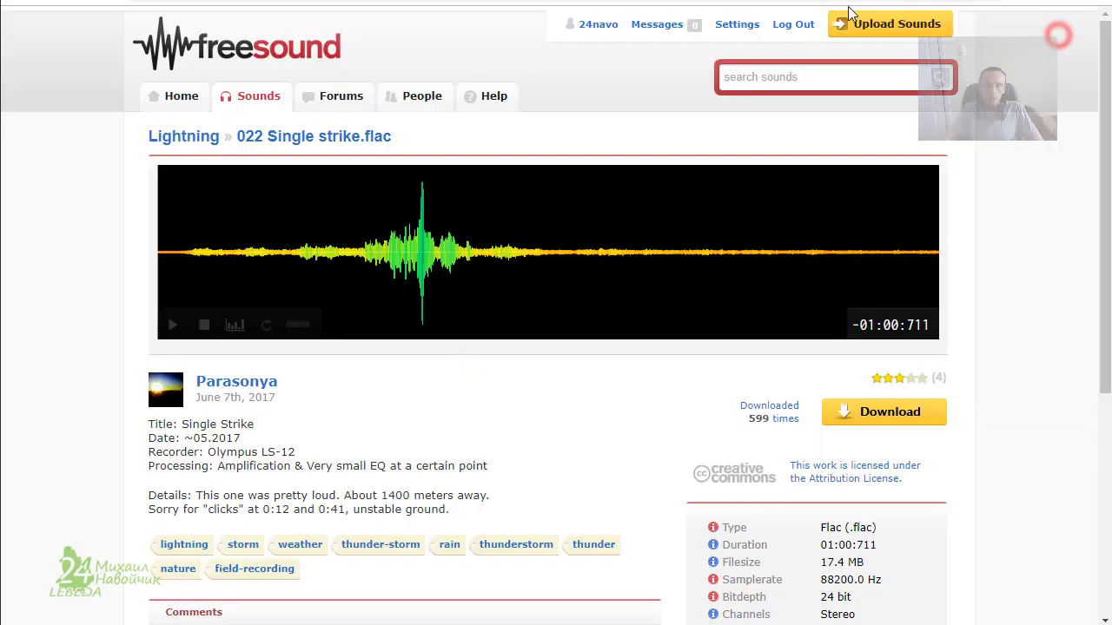
Step: Go back from the Single strike sound page to the Freesound lightning search results
{"action": "left_click", "coordinate": [613, 96]}
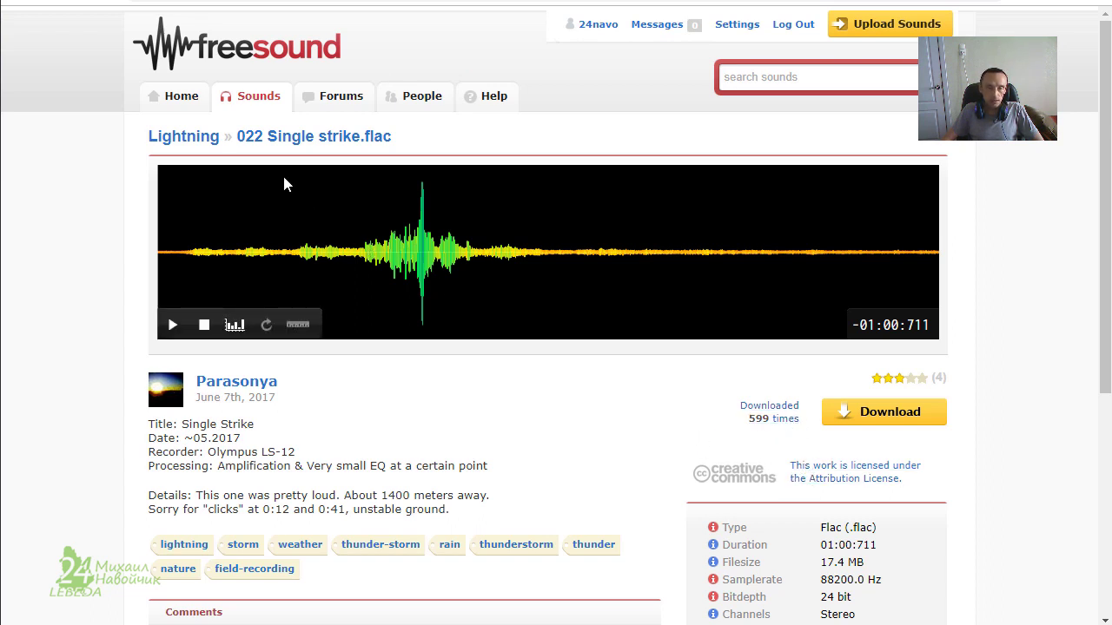
{"action": "left_click", "coordinate": [227, 137]}
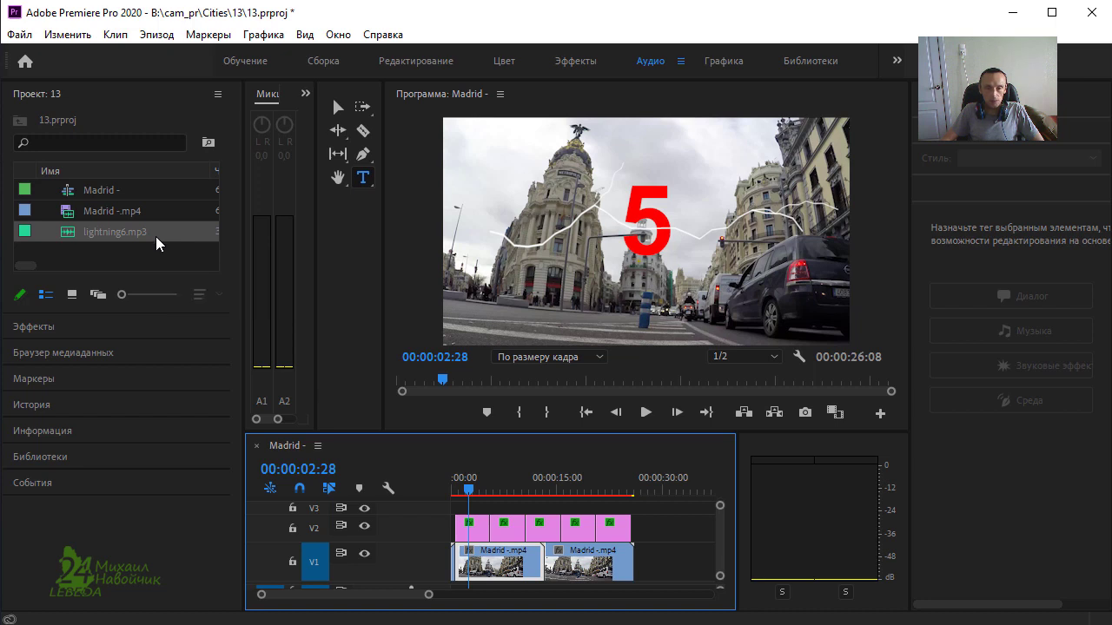
Step: Put lightning6.mp3 at the start of track A1 and lower its volume about 2 dB
{"action": "mouse_move", "coordinate": [158, 243]}
{"action": "left_mouse_down"}
{"action": "mouse_move", "coordinate": [641, 531]}
{"action": "mouse_move", "coordinate": [482, 596]}
{"action": "left_mouse_up"}
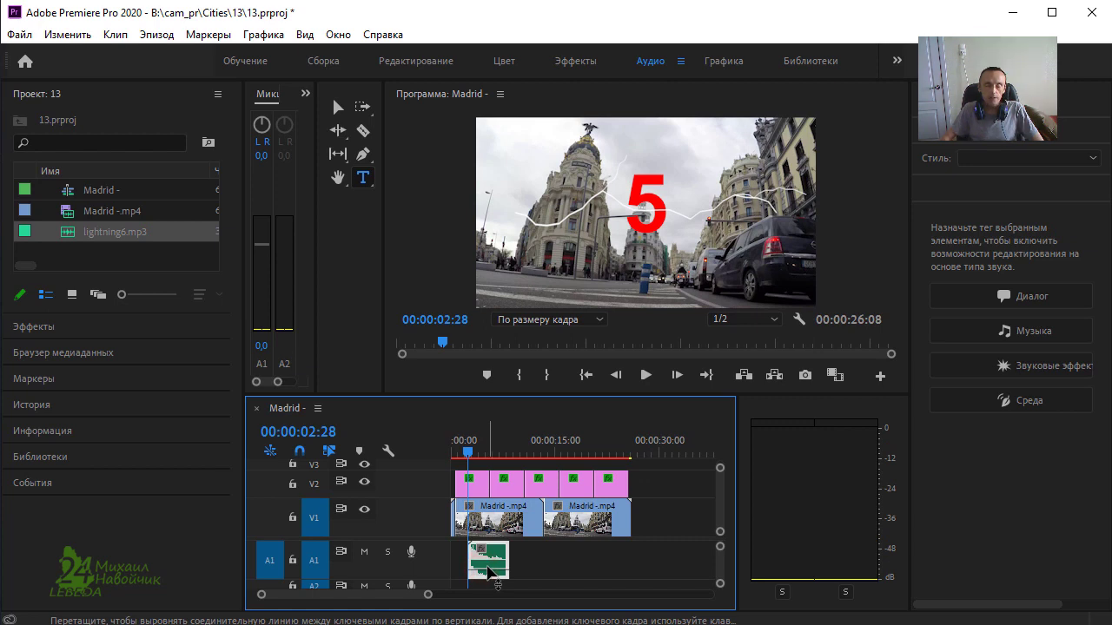
{"action": "mouse_move", "coordinate": [495, 587]}
{"action": "left_mouse_down"}
{"action": "mouse_move", "coordinate": [466, 586]}
{"action": "mouse_move", "coordinate": [475, 570]}
{"action": "left_mouse_up"}
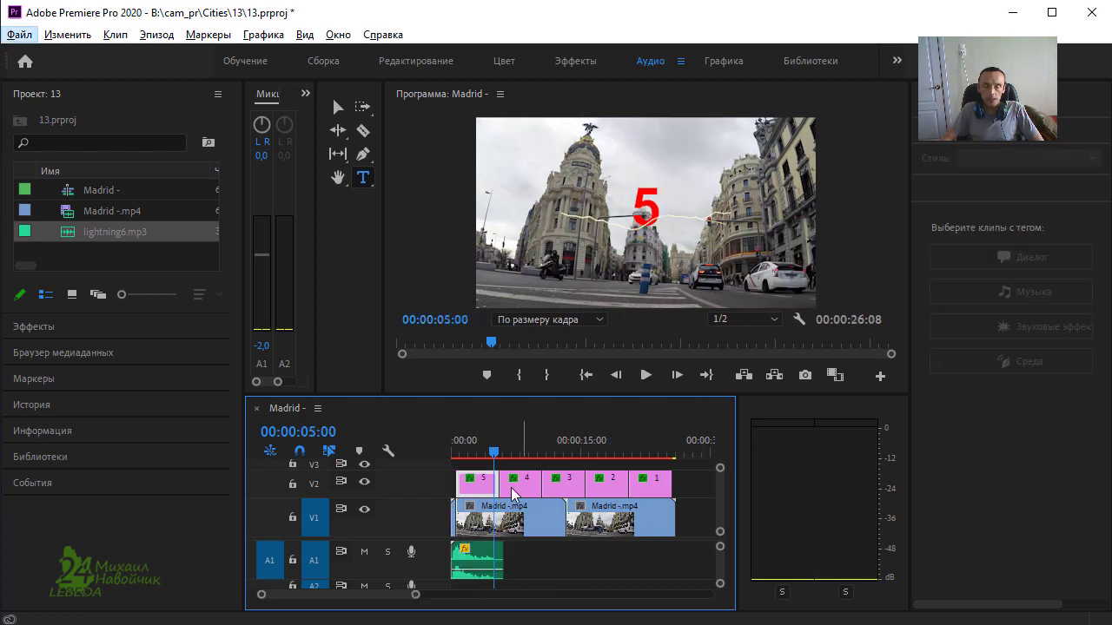
Step: Scrub through the 5-4-3 countdown, settling the playhead near 2:31 on the 5
{"action": "left_click_drag", "start_coordinate": [496, 462], "coordinate": [507, 467]}
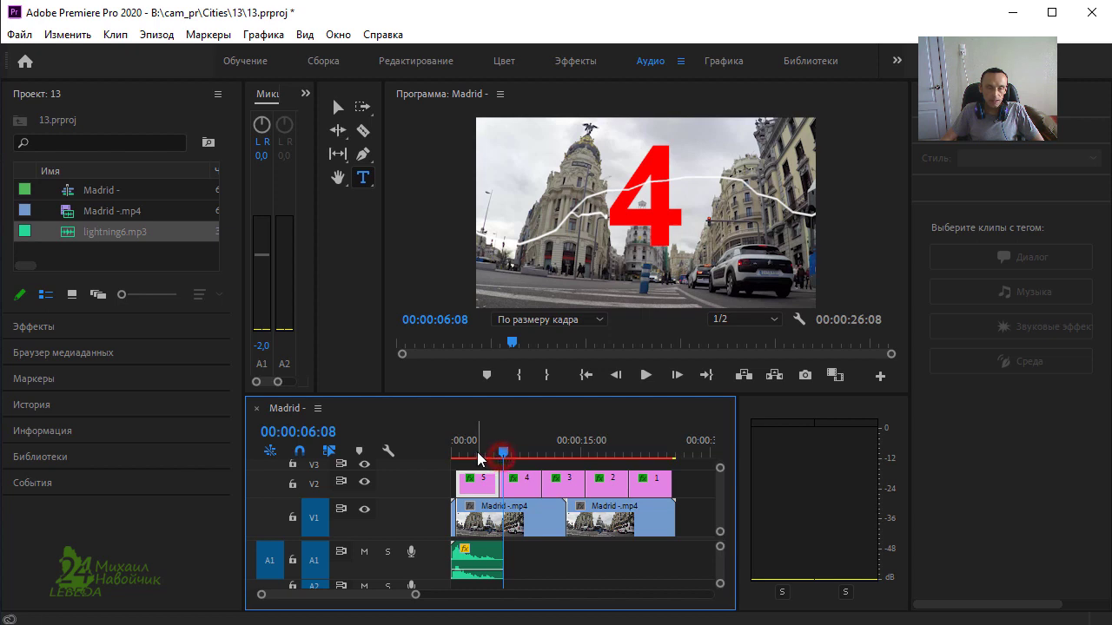
{"action": "left_click", "coordinate": [474, 452]}
{"action": "left_click_drag", "start_coordinate": [525, 448], "coordinate": [544, 450]}
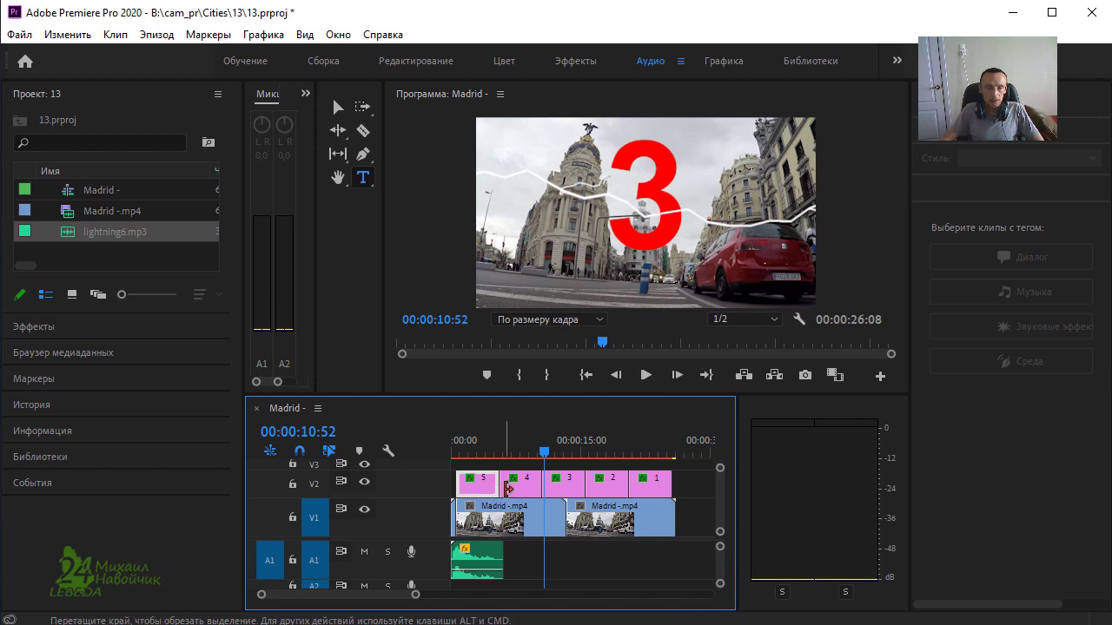
{"action": "left_click", "coordinate": [477, 452]}
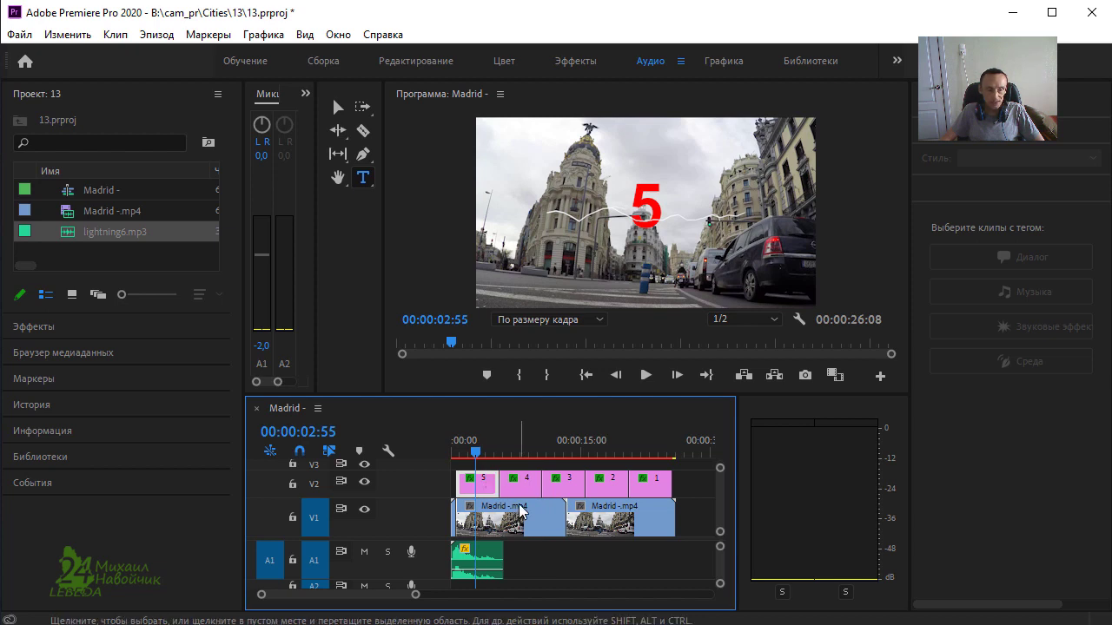
{"action": "left_click_drag", "start_coordinate": [466, 453], "coordinate": [474, 462]}
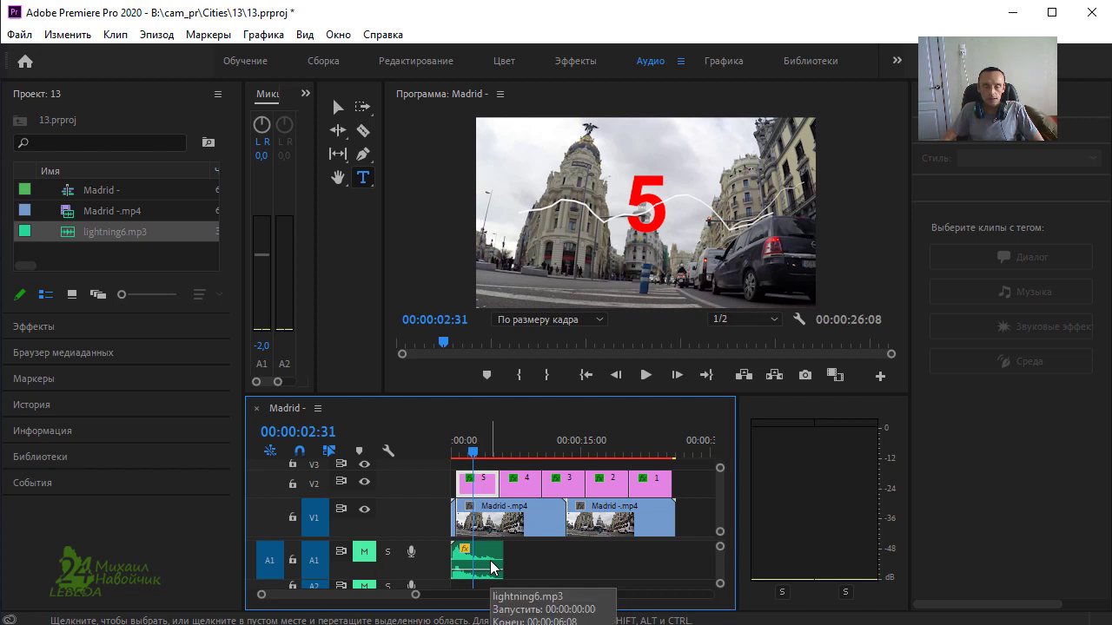
Step: Expand track V2, zoom in, and move the 5 countdown clip 29 frames earlier
{"action": "double_click", "coordinate": [439, 494]}
{"action": "left_click_drag", "start_coordinate": [415, 595], "coordinate": [338, 596]}
{"action": "left_click_drag", "start_coordinate": [499, 489], "coordinate": [473, 493]}
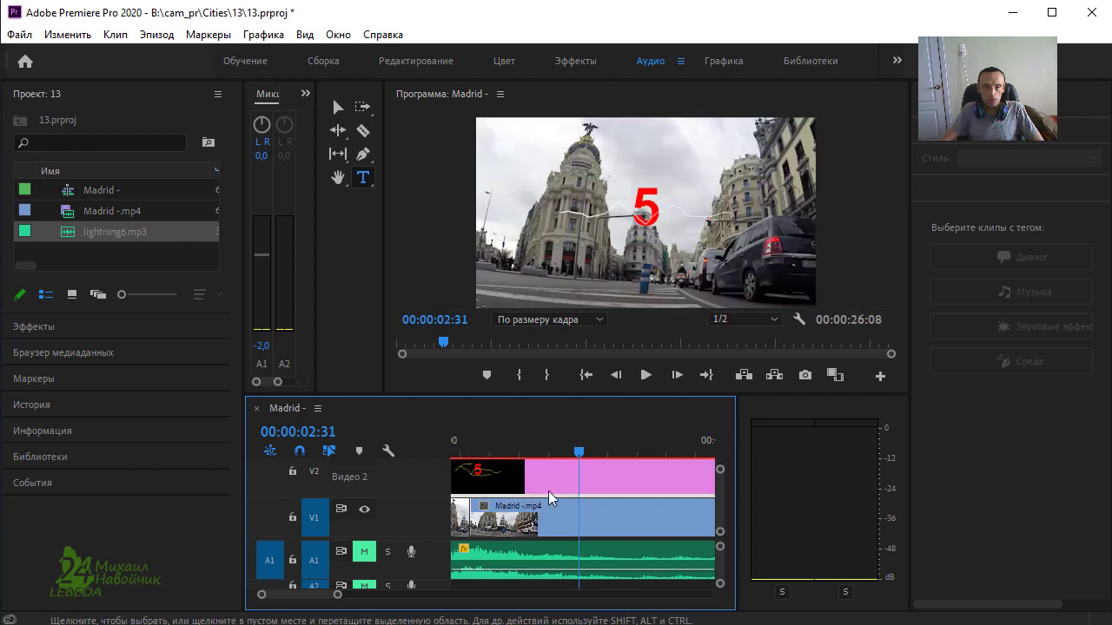
Step: Position the playhead at exactly 00:00:05:00, the end of the 5 clip
{"action": "key", "text": "Down"}
{"action": "key", "text": "="}
{"action": "left_click_drag", "start_coordinate": [645, 453], "coordinate": [650, 453]}
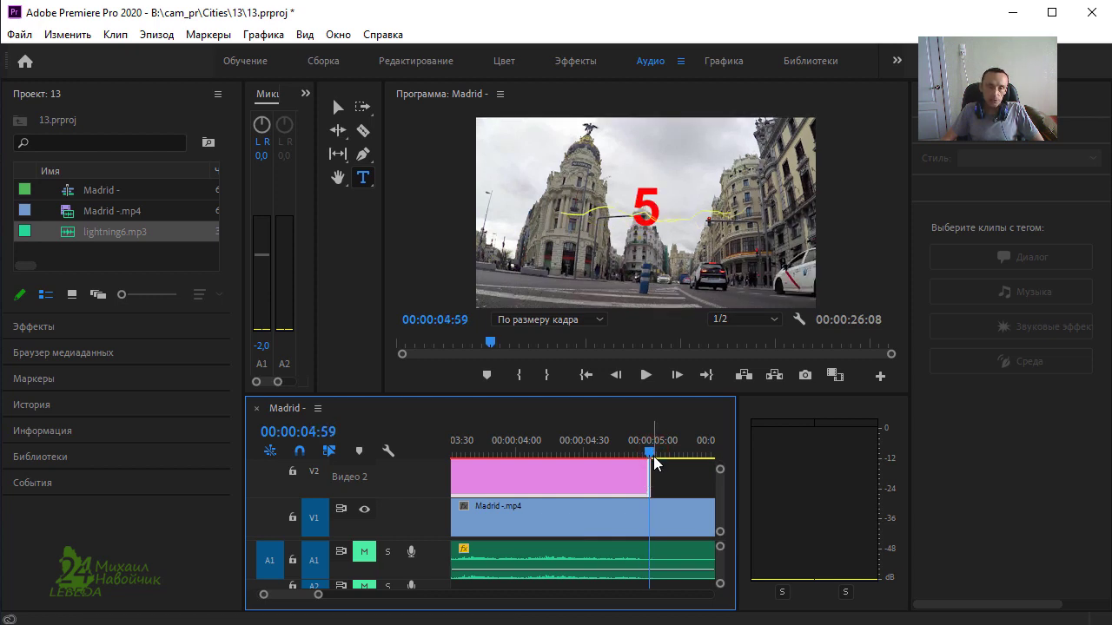
{"action": "key", "text": "Right"}
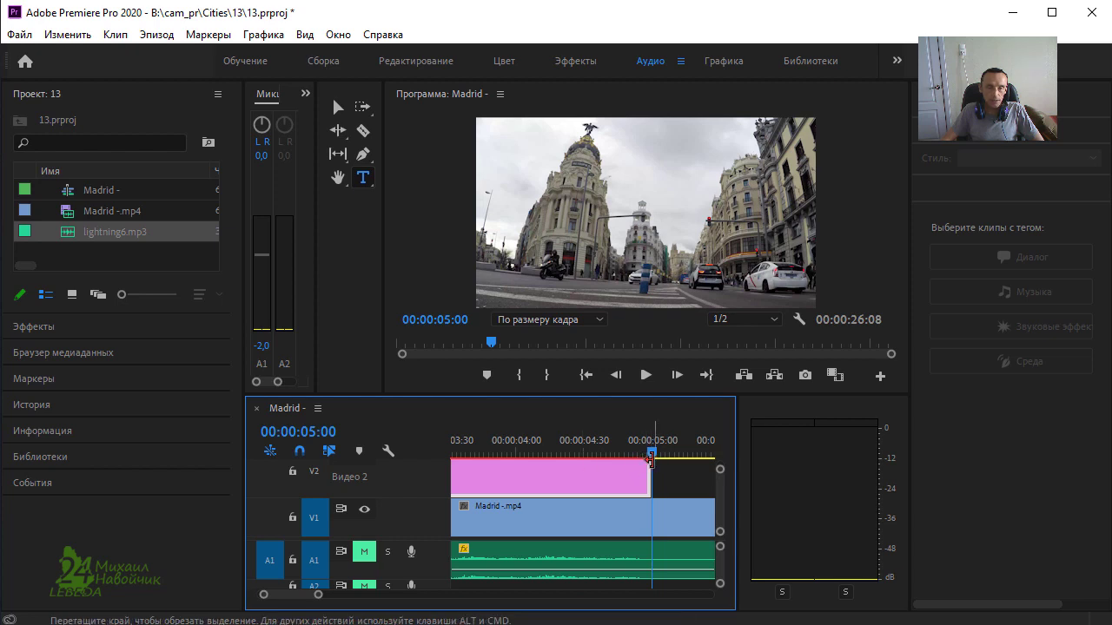
{"action": "left_click", "coordinate": [620, 480]}
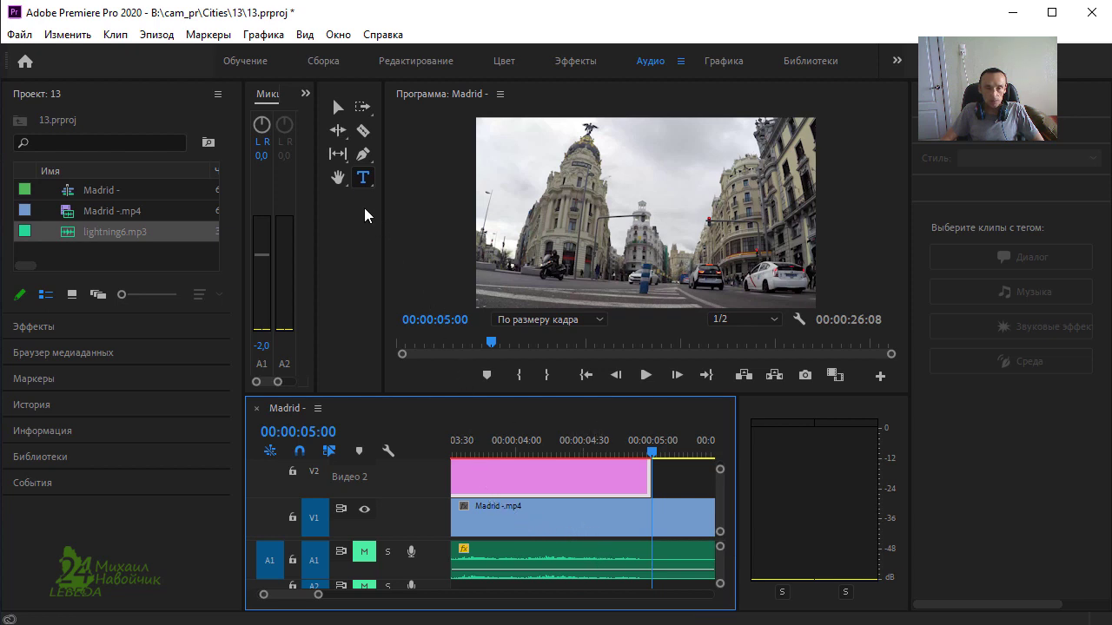
Step: Razor the lightning6.mp3 audio at 5 seconds and delete the tail
{"action": "left_click", "coordinate": [364, 132]}
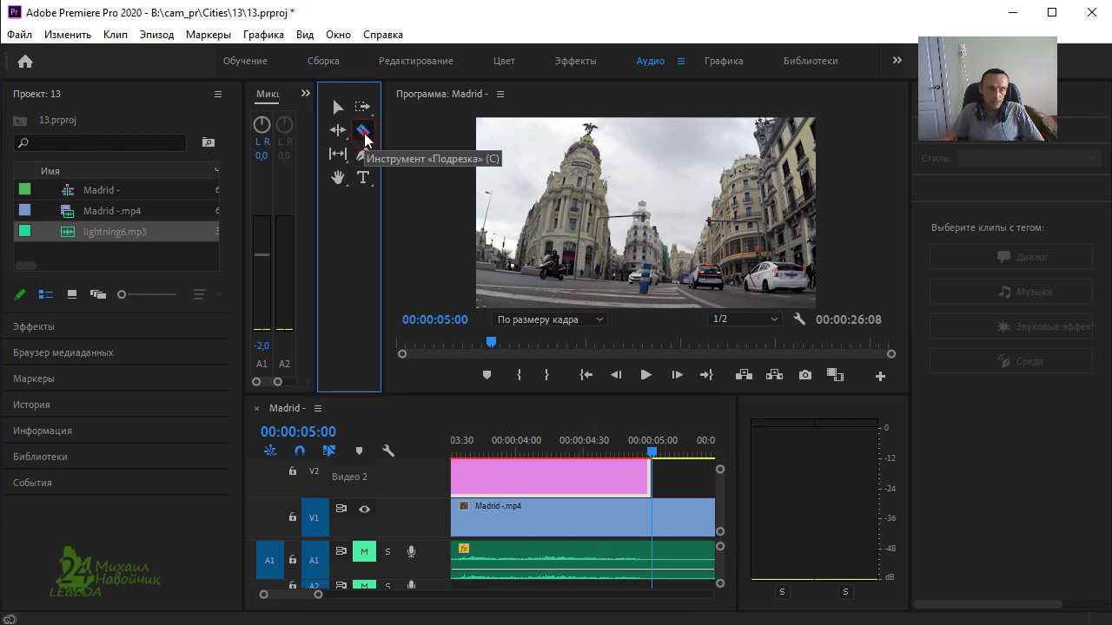
{"action": "left_click", "coordinate": [364, 133]}
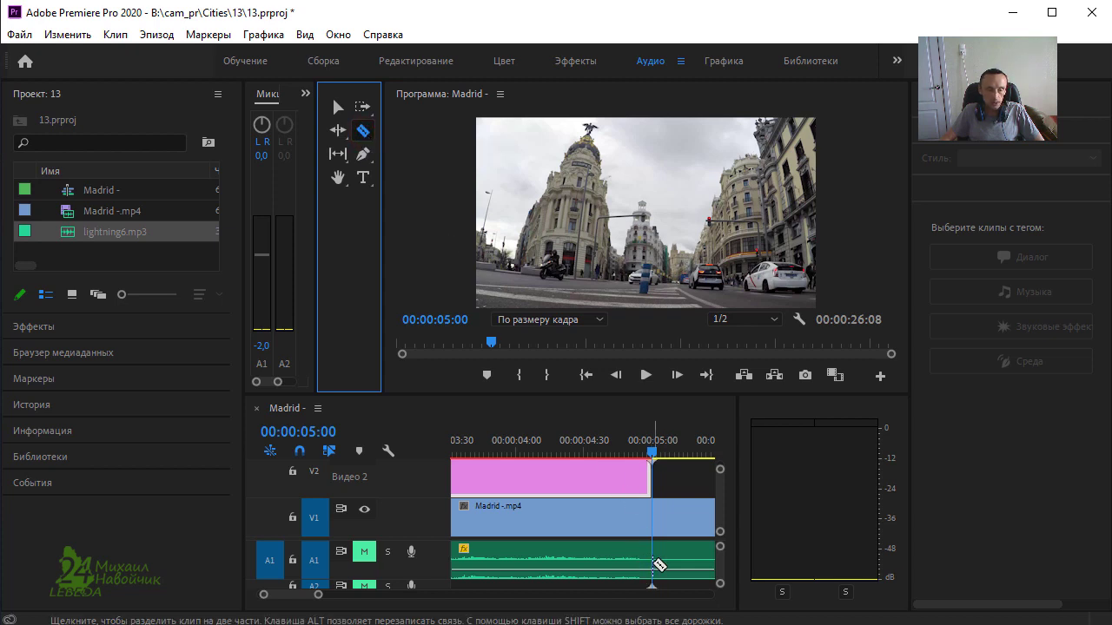
{"action": "left_click", "coordinate": [653, 563]}
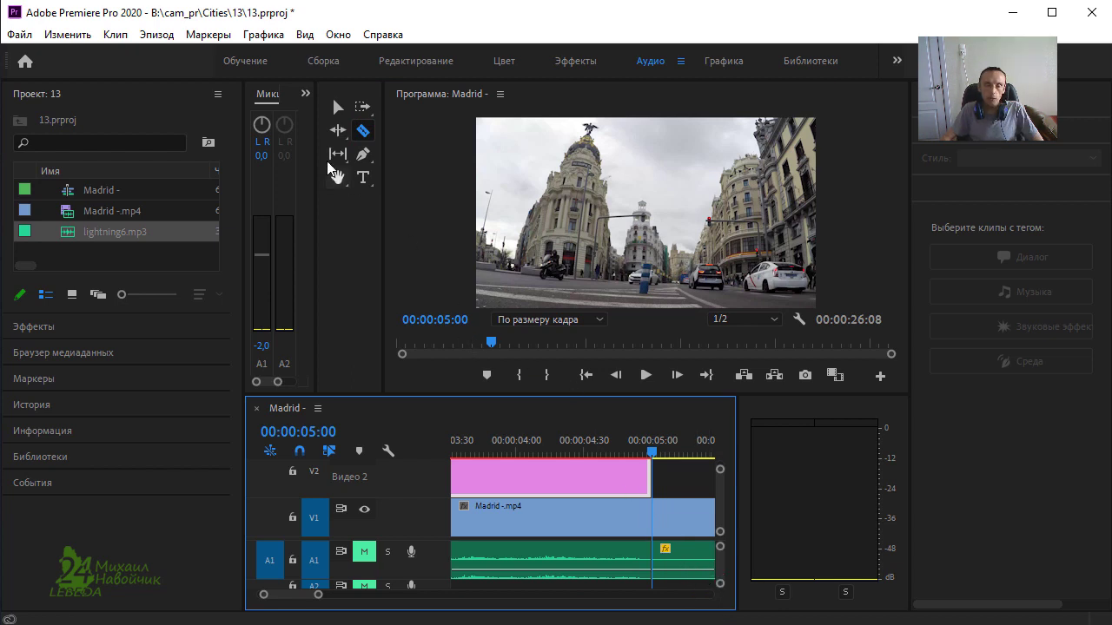
{"action": "left_click", "coordinate": [337, 107]}
{"action": "key", "text": "minus"}
{"action": "left_click", "coordinate": [647, 569]}
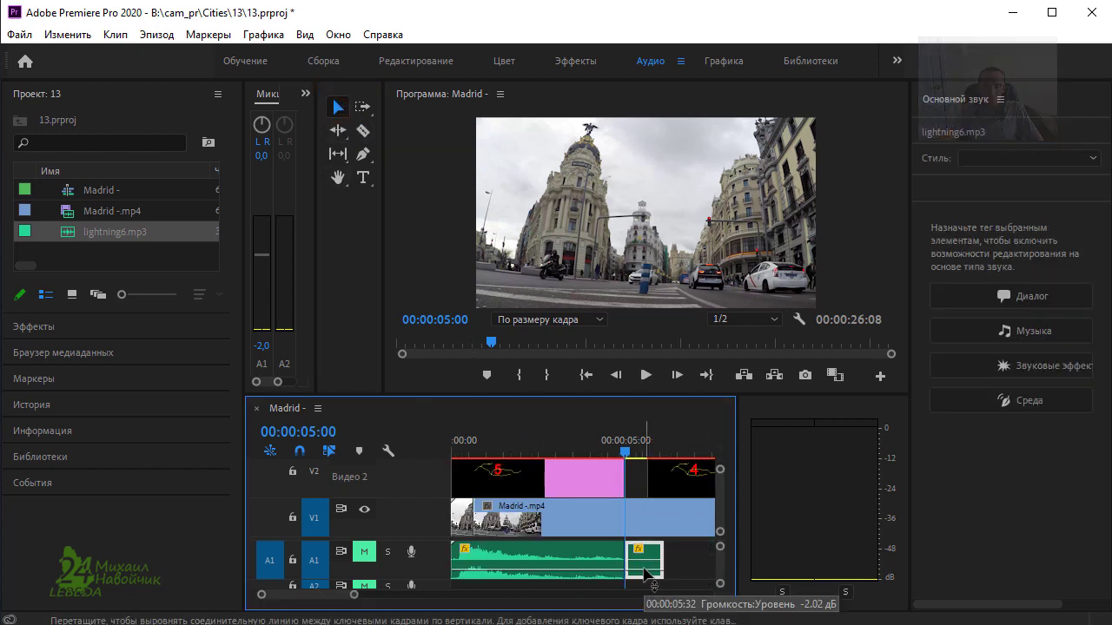
{"action": "key", "text": "Delete"}
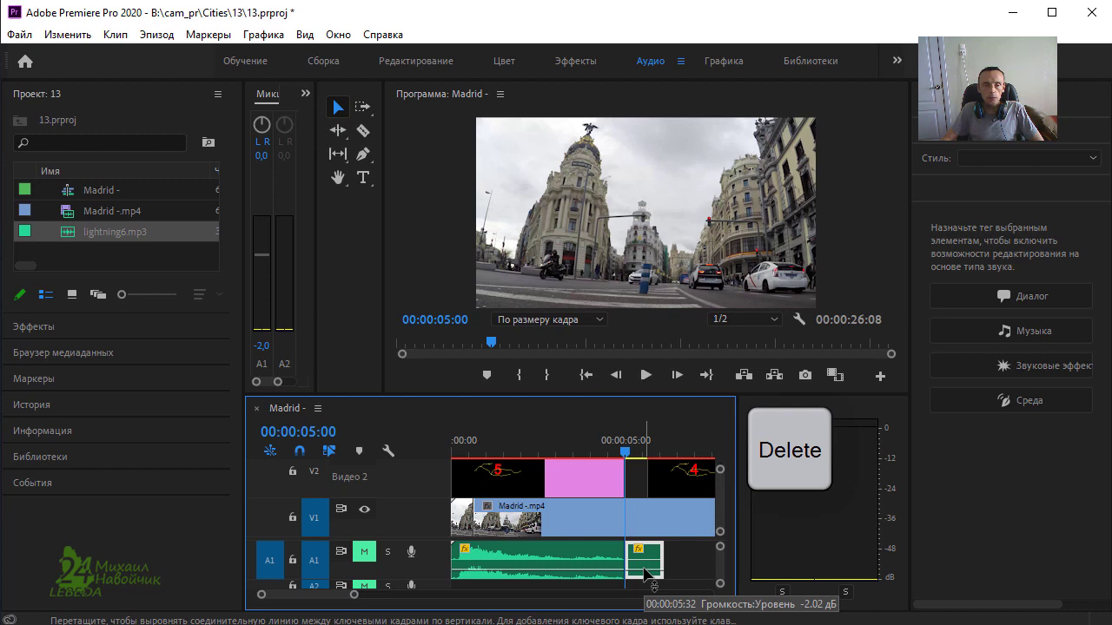
Step: Shift the first countdown graphic 40 frames later and preview the 5
{"action": "left_click", "coordinate": [529, 485]}
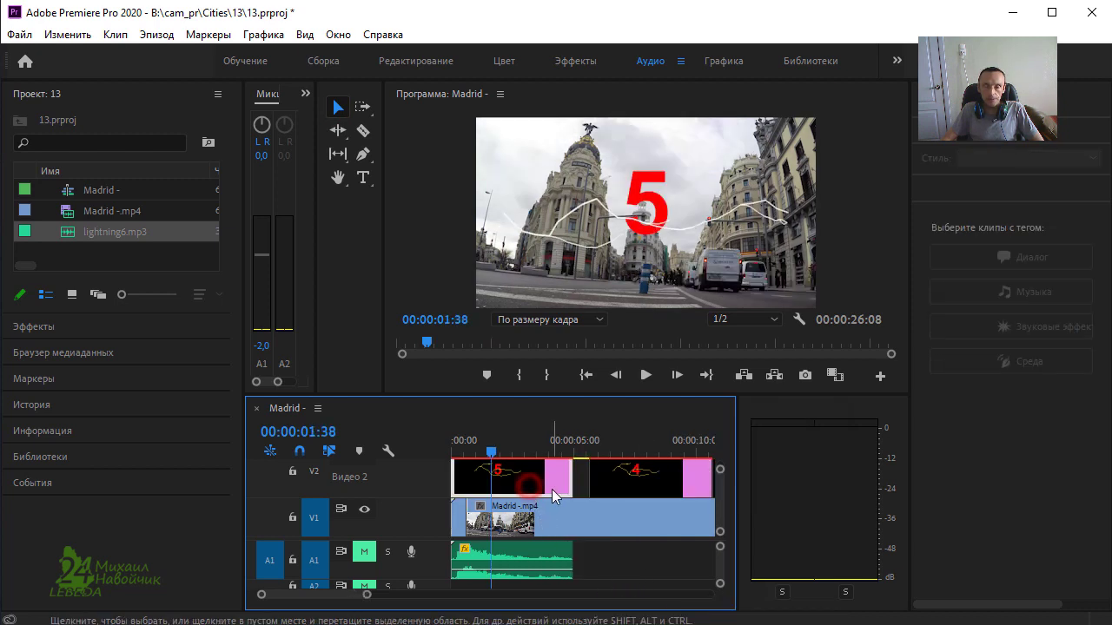
{"action": "left_click_drag", "start_coordinate": [550, 495], "coordinate": [563, 496]}
{"action": "left_click_drag", "start_coordinate": [522, 449], "coordinate": [519, 449]}
Step: Move lightning6.mp3 to start at 00:00:00:34 under the 5 graphic, then zoom out
{"action": "left_click_drag", "start_coordinate": [635, 447], "coordinate": [587, 452]}
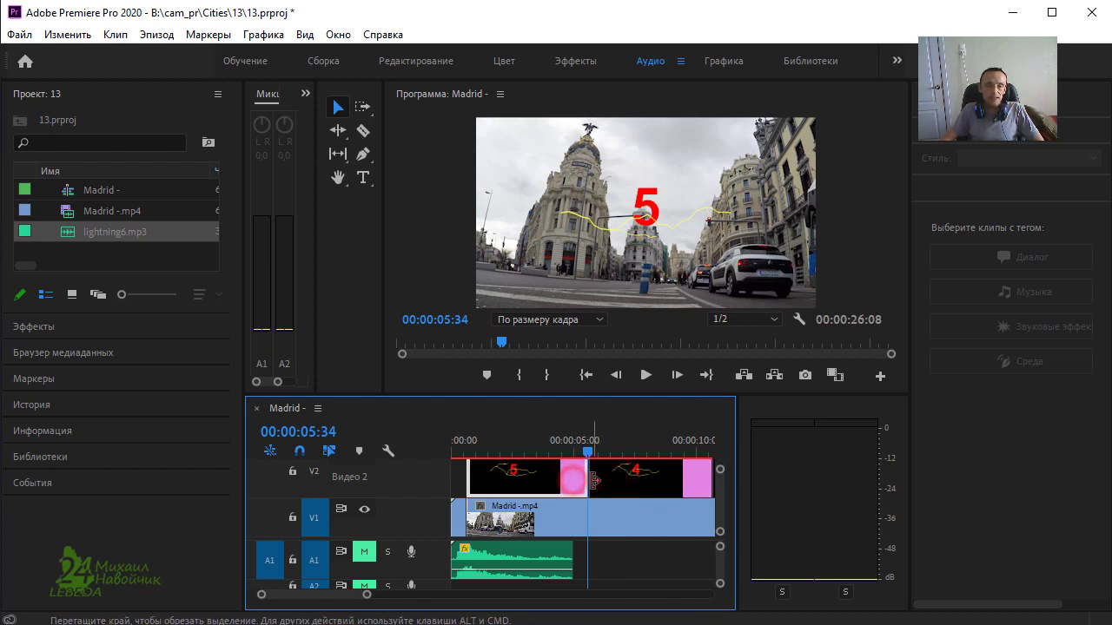
{"action": "left_click", "coordinate": [518, 570]}
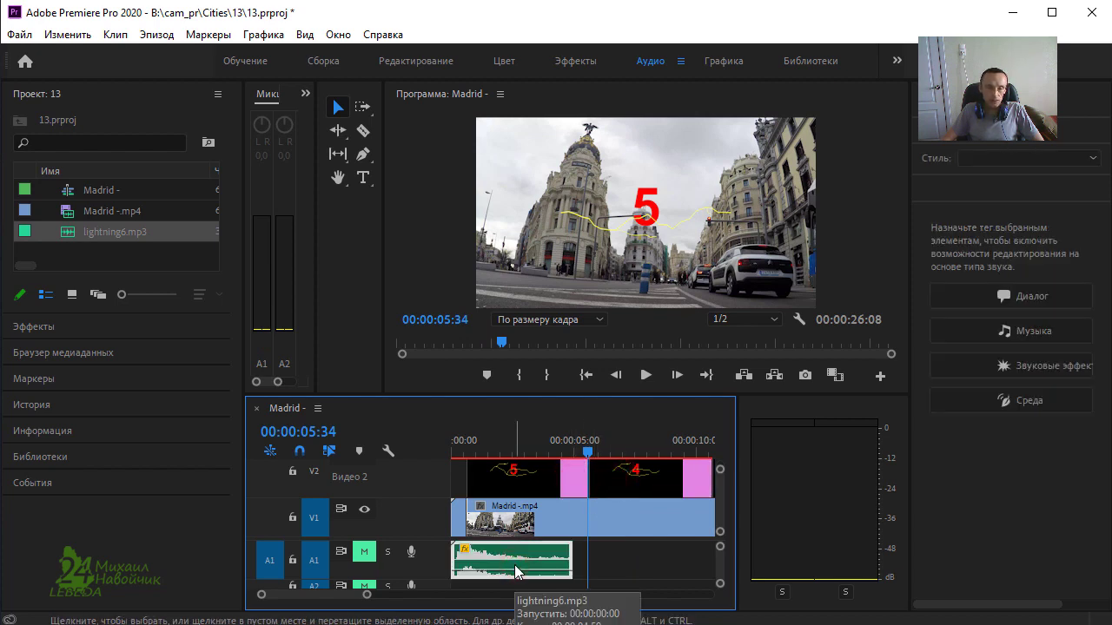
{"action": "left_click_drag", "start_coordinate": [524, 569], "coordinate": [534, 565]}
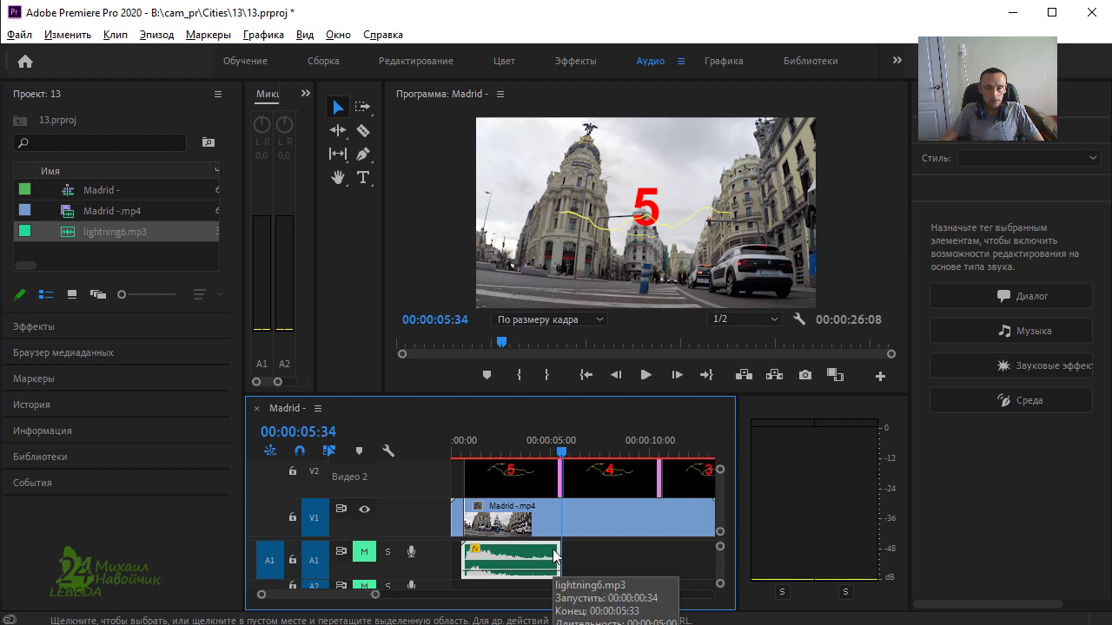
{"action": "key", "text": "minus"}
{"action": "key", "text": "minus"}
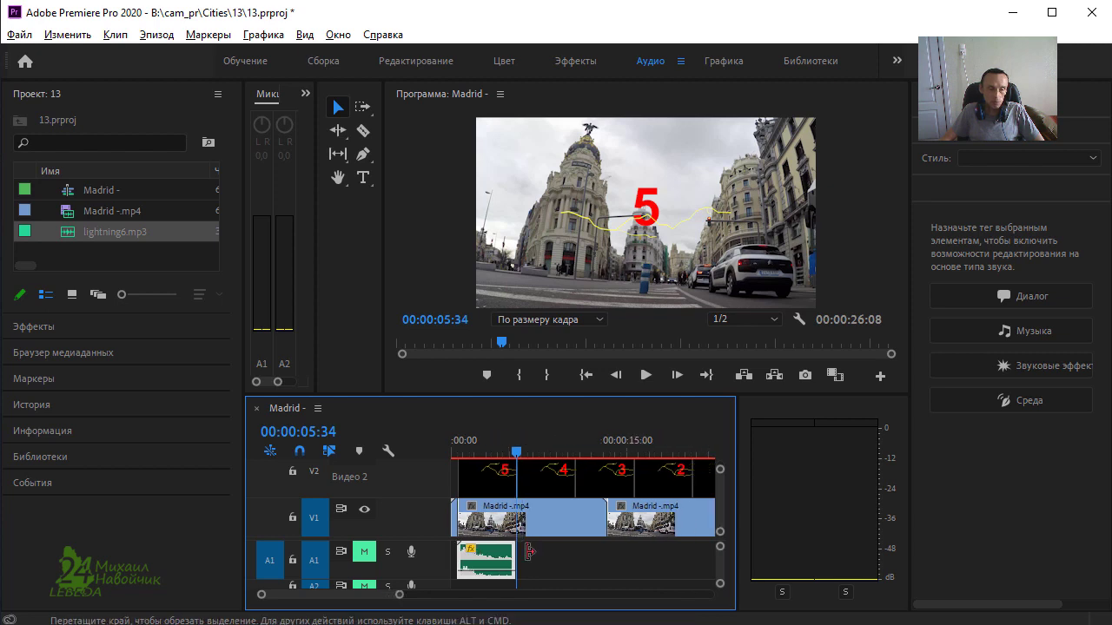
{"action": "key", "text": "minus"}
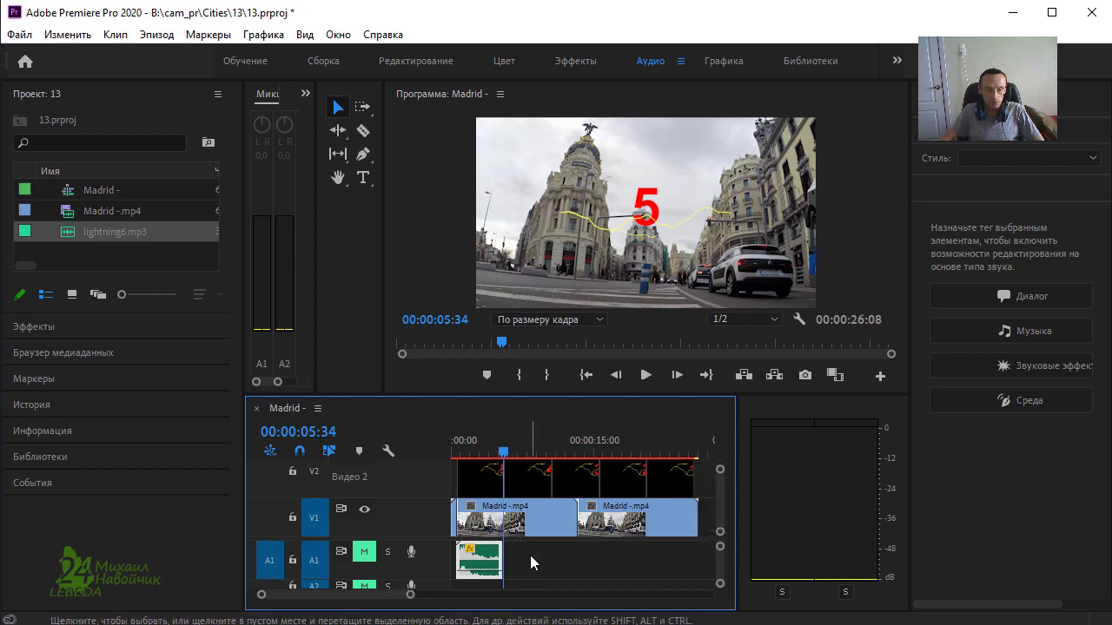
Step: Copy lightning6.mp3 and paste a duplicate right after the first clip on A1
{"action": "right_click", "coordinate": [480, 557]}
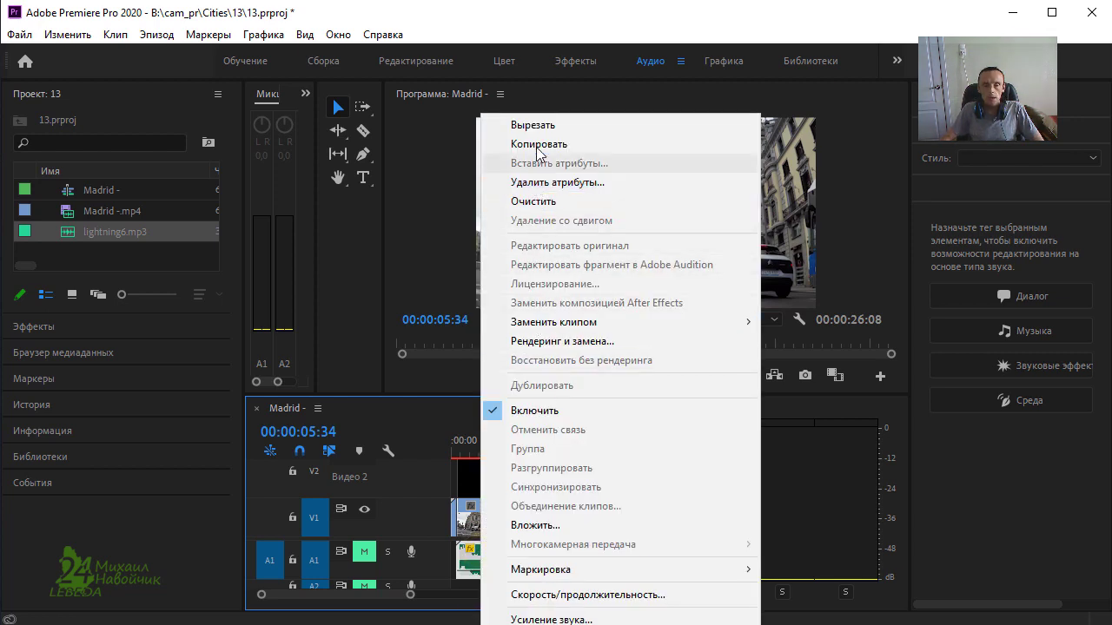
{"action": "left_click", "coordinate": [538, 146]}
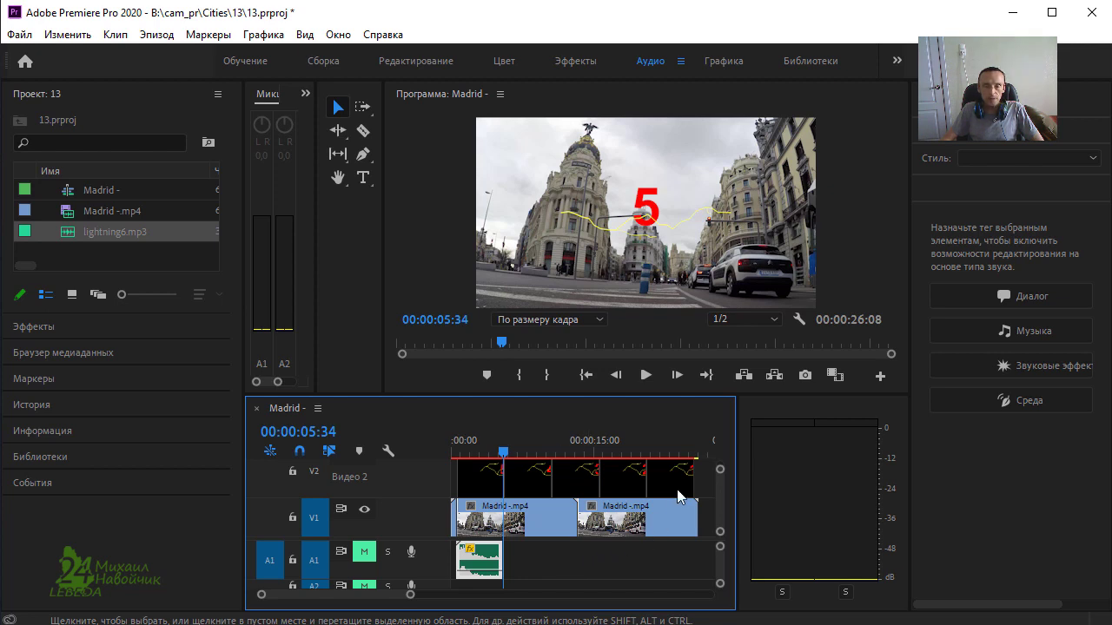
{"action": "left_click", "coordinate": [708, 451]}
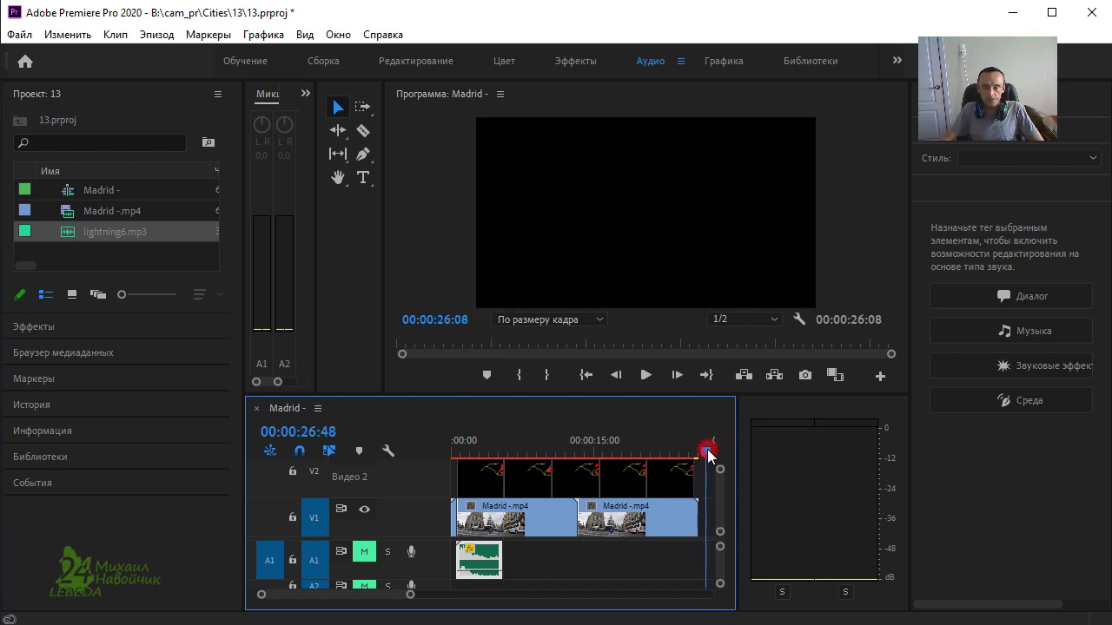
{"action": "scroll", "coordinate": [708, 454], "scroll_direction": "down", "scroll_amount": 1}
{"action": "scroll", "coordinate": [661, 456], "scroll_direction": "down", "scroll_amount": 1}
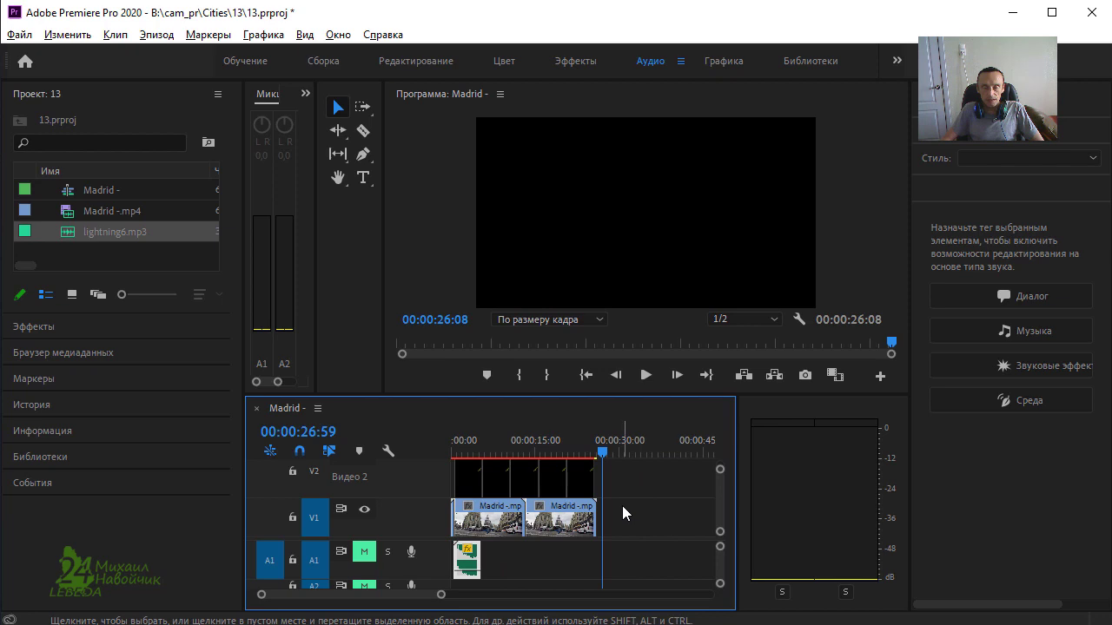
{"action": "left_click_drag", "start_coordinate": [609, 461], "coordinate": [658, 463]}
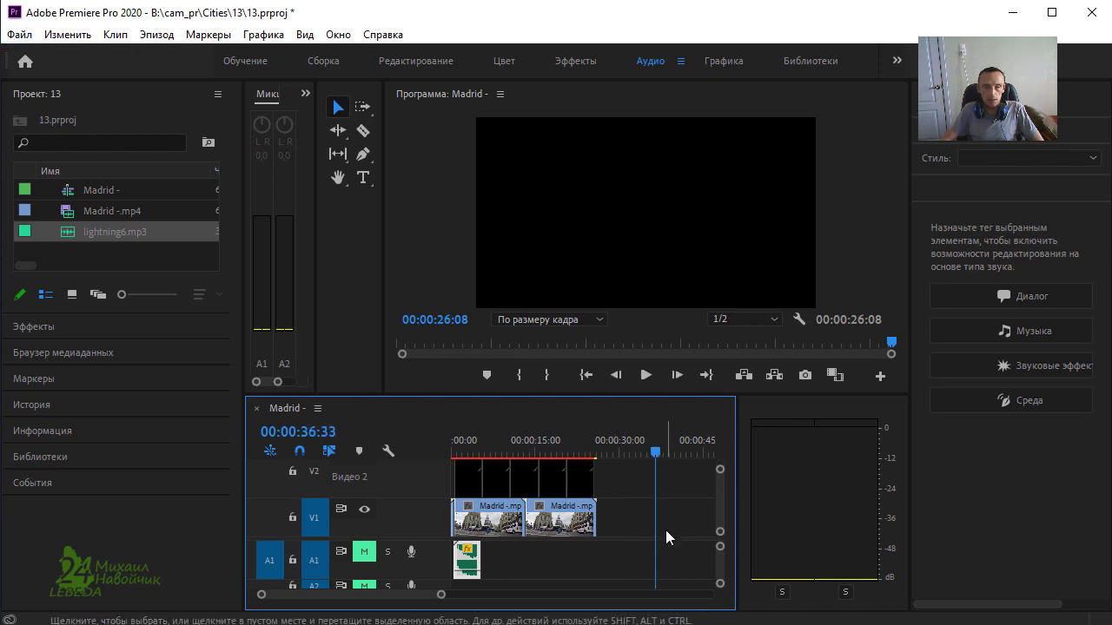
{"action": "key", "text": "ctrl+v"}
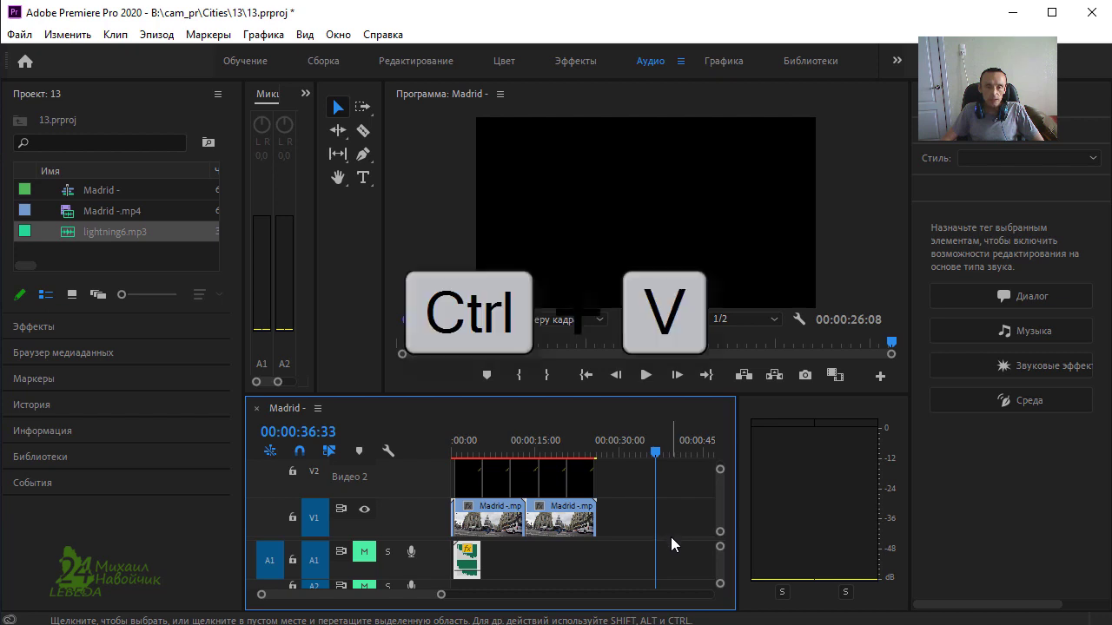
{"action": "left_click_drag", "start_coordinate": [672, 566], "coordinate": [508, 573]}
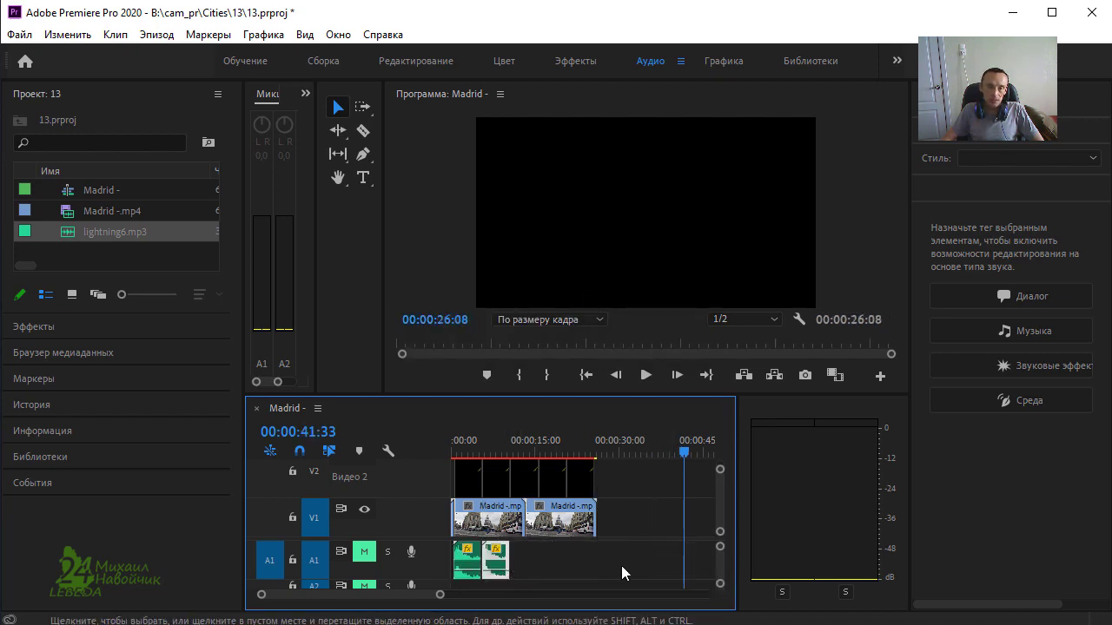
Step: Paste further lightning6.mp3 copies, line them up along A1, and play the countdown
{"action": "key", "text": "ctrl+v"}
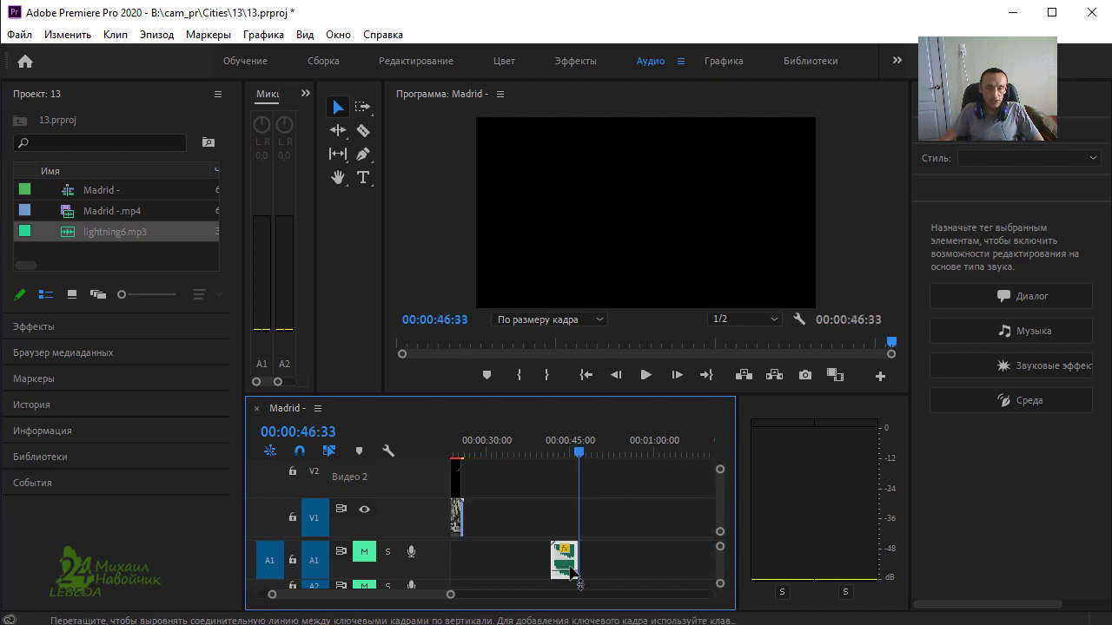
{"action": "left_click_drag", "start_coordinate": [566, 558], "coordinate": [424, 573]}
{"action": "left_click_drag", "start_coordinate": [494, 565], "coordinate": [531, 572]}
{"action": "left_click", "coordinate": [687, 447]}
{"action": "key", "text": "End"}
{"action": "key", "text": "backslash"}
{"action": "left_click", "coordinate": [563, 558]}
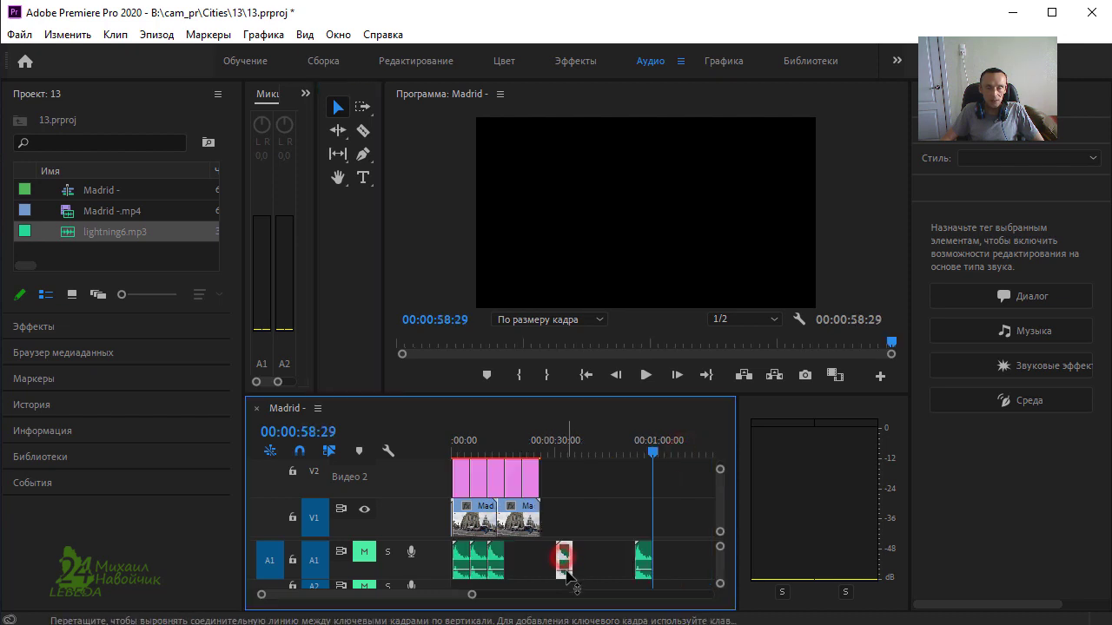
{"action": "left_click_drag", "start_coordinate": [563, 560], "coordinate": [512, 560]}
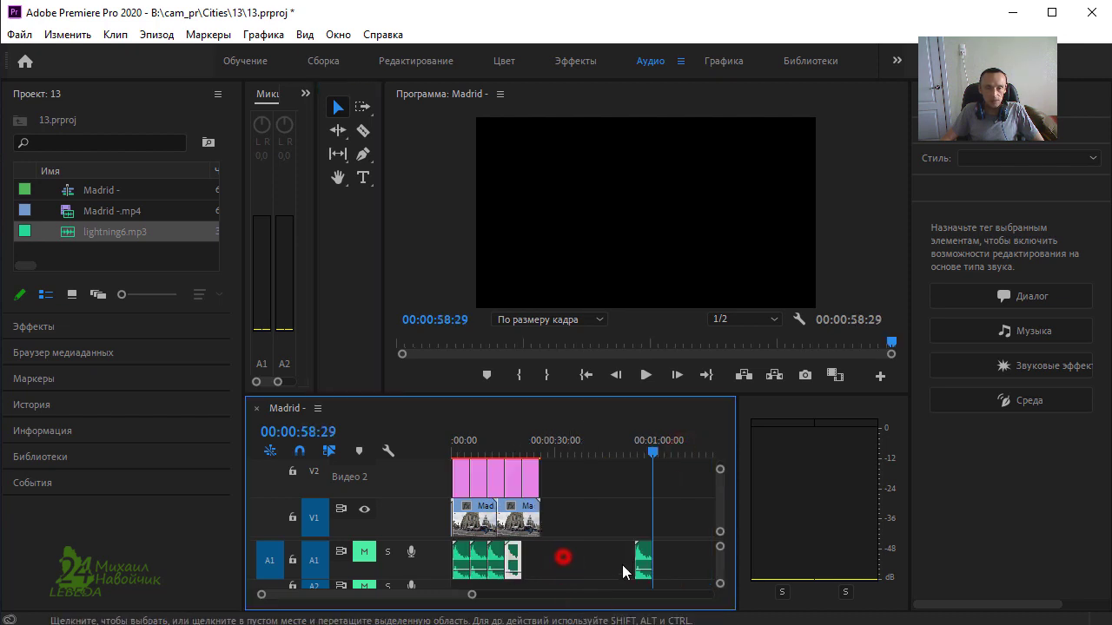
{"action": "left_click", "coordinate": [647, 569]}
{"action": "left_click_drag", "start_coordinate": [647, 568], "coordinate": [646, 556]}
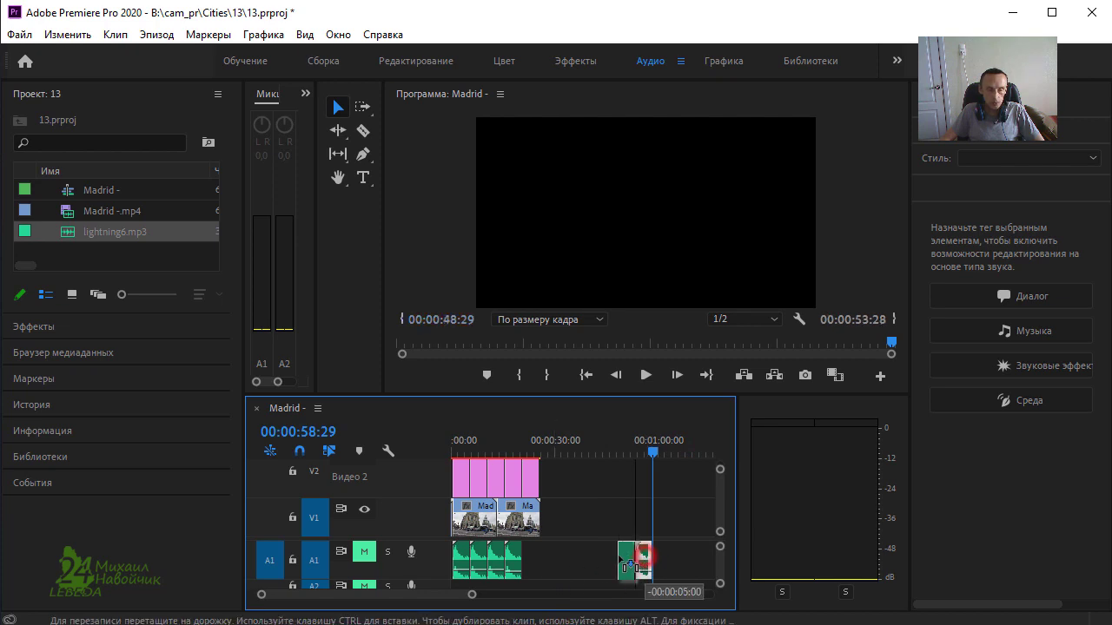
{"action": "left_click_drag", "start_coordinate": [647, 563], "coordinate": [535, 560]}
{"action": "left_click", "coordinate": [646, 375]}
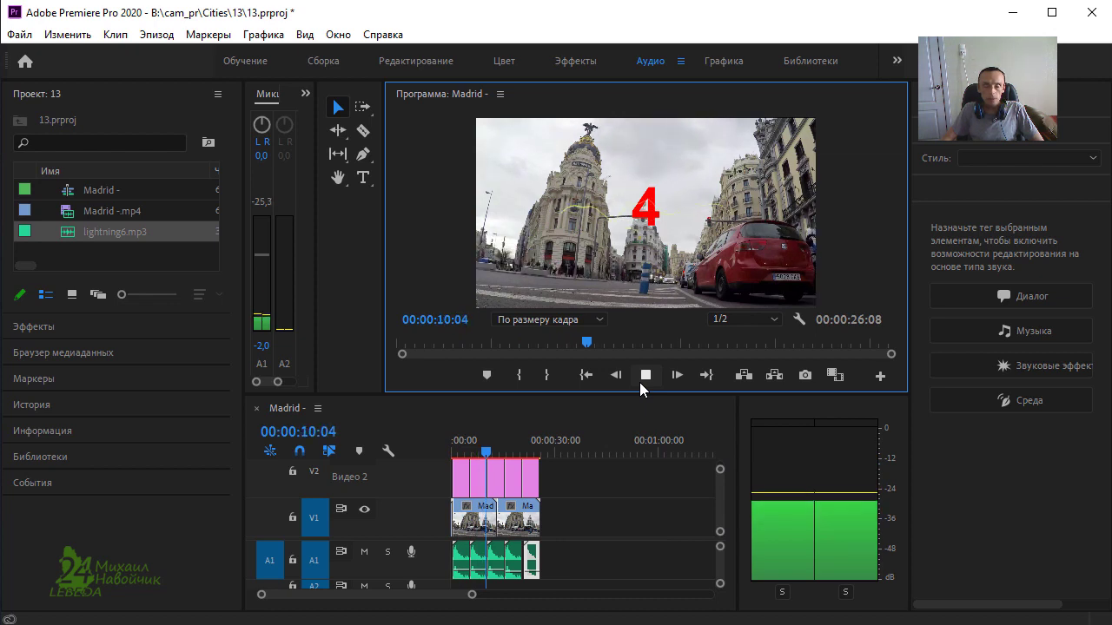
Step: Mute track A1 again, scrub to the 4 graphic near 00:00:08:18, and select the first lightning clip
{"action": "left_click", "coordinate": [364, 551]}
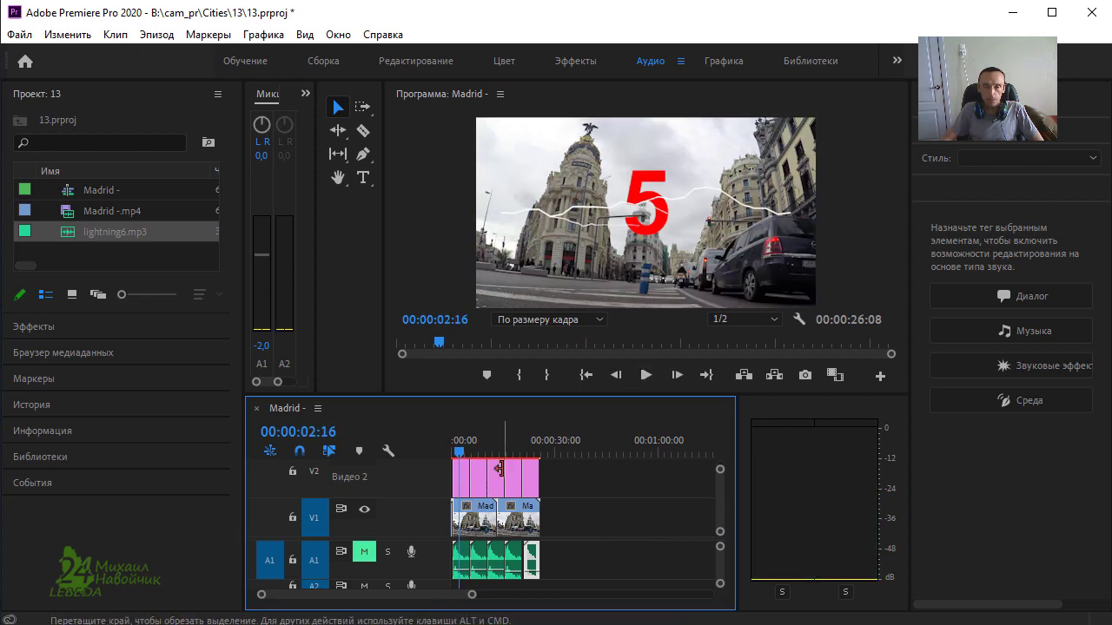
{"action": "left_click_drag", "start_coordinate": [478, 452], "coordinate": [458, 452]}
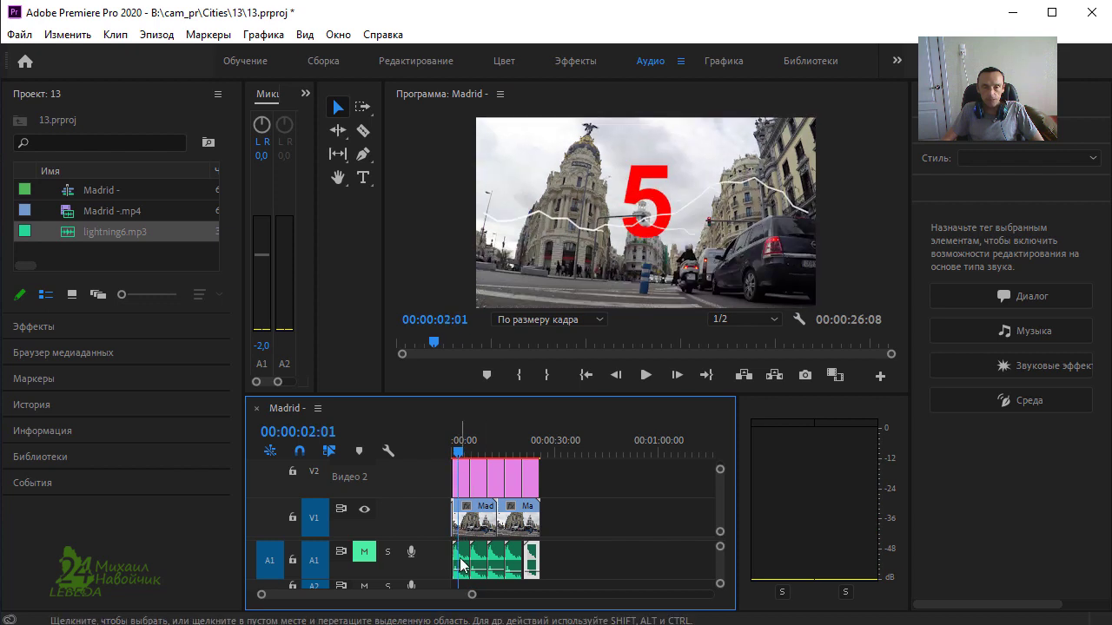
{"action": "left_click", "coordinate": [462, 564]}
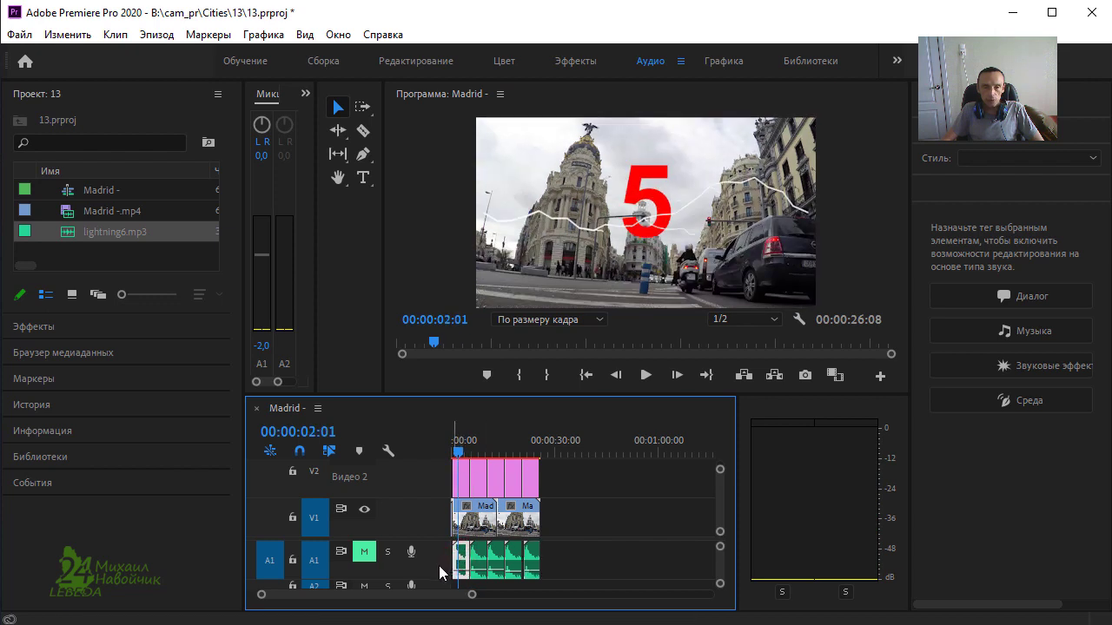
{"action": "left_click_drag", "start_coordinate": [345, 539], "coordinate": [339, 485]}
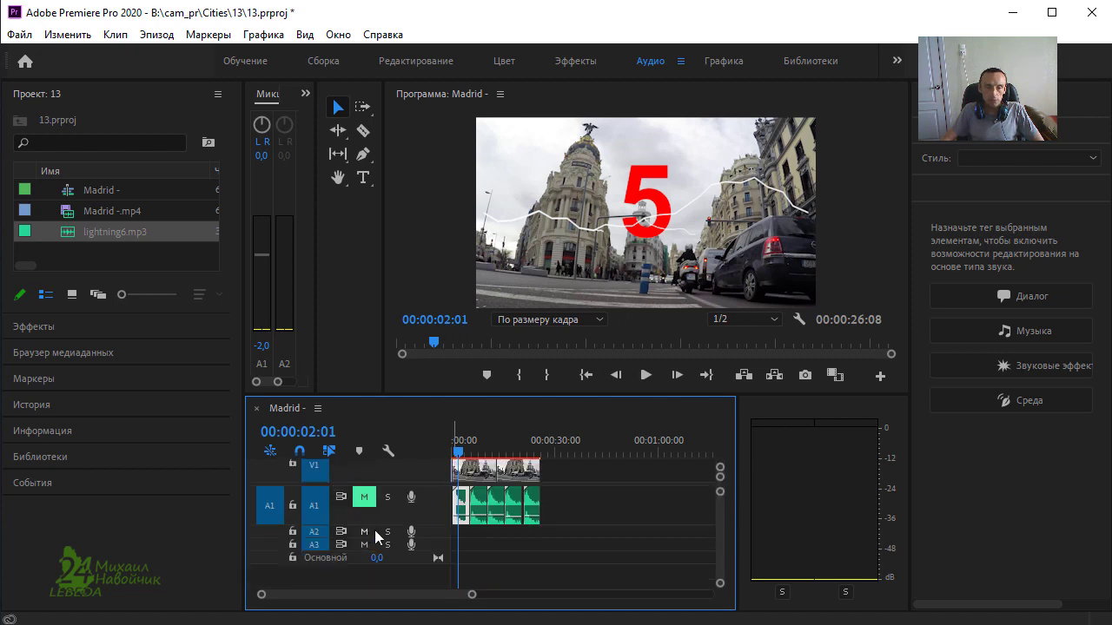
Step: Make audio track A1 taller and zoom the timeline in on the start of the clips
{"action": "left_click_drag", "start_coordinate": [356, 526], "coordinate": [355, 572]}
{"action": "key", "text": "="}
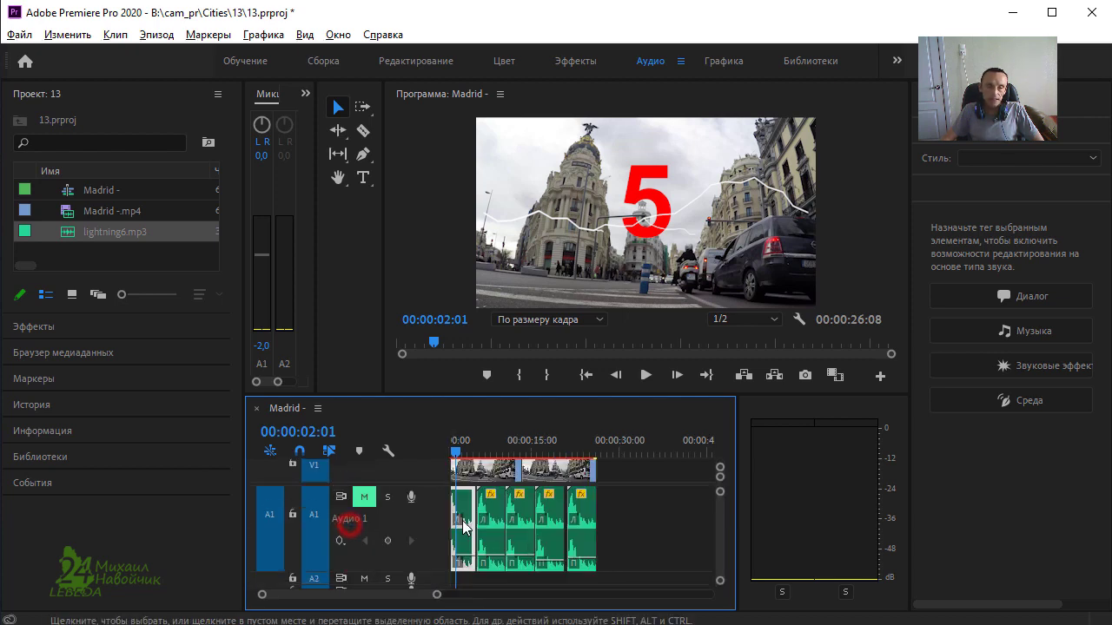
{"action": "key", "text": "="}
{"action": "key", "text": "="}
{"action": "key", "text": "="}
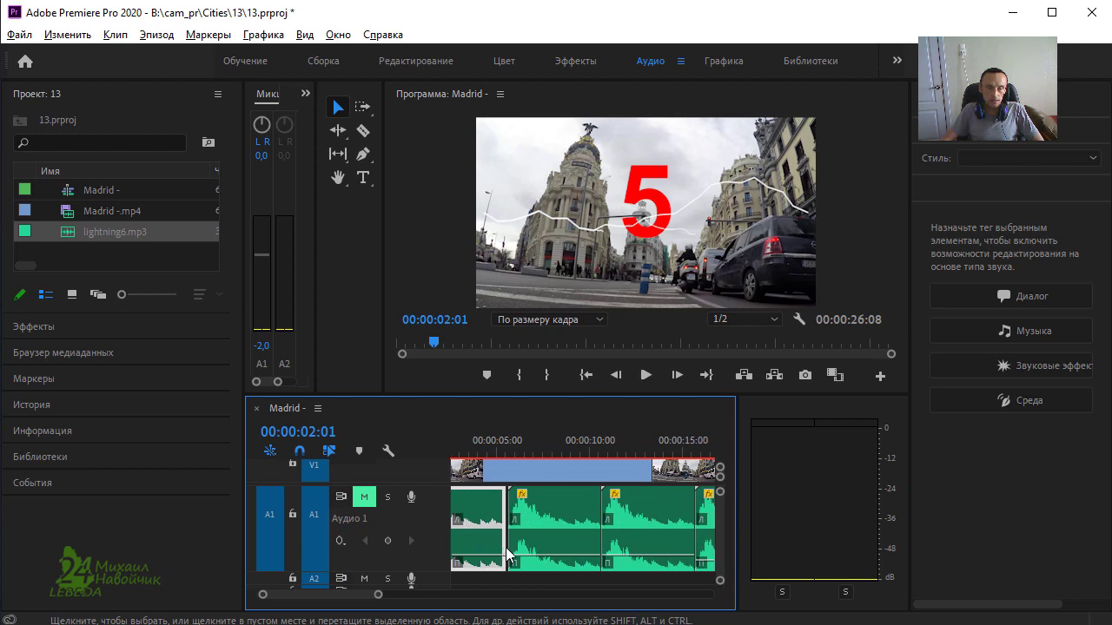
{"action": "left_click_drag", "start_coordinate": [377, 598], "coordinate": [381, 598]}
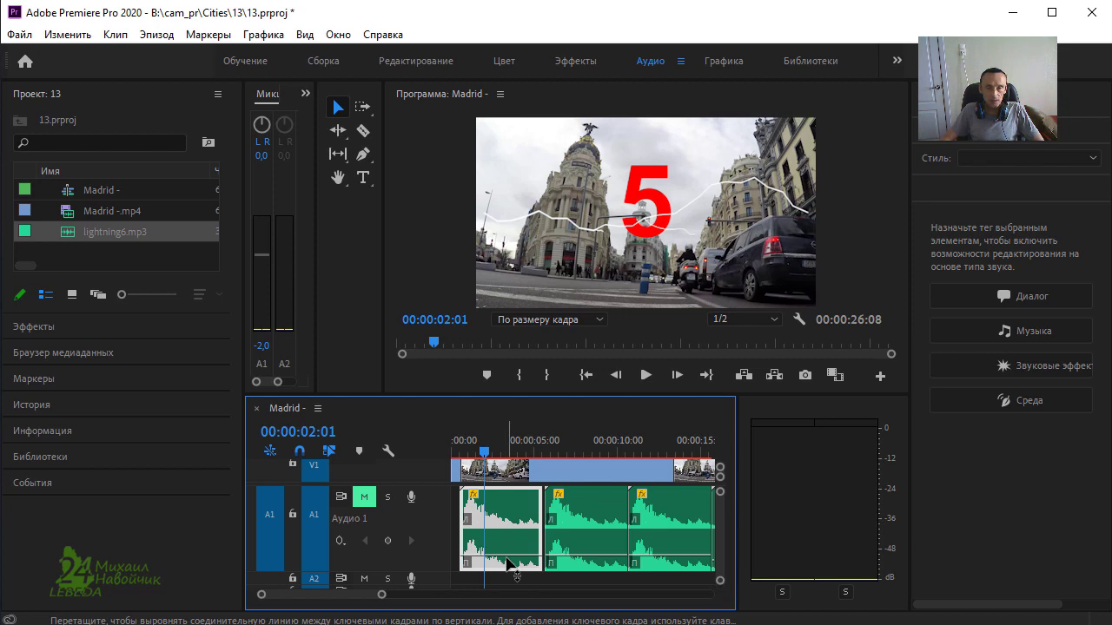
Step: Raise the first lightning clip's volume line, then return it to 0 dB
{"action": "left_click_drag", "start_coordinate": [509, 563], "coordinate": [509, 556]}
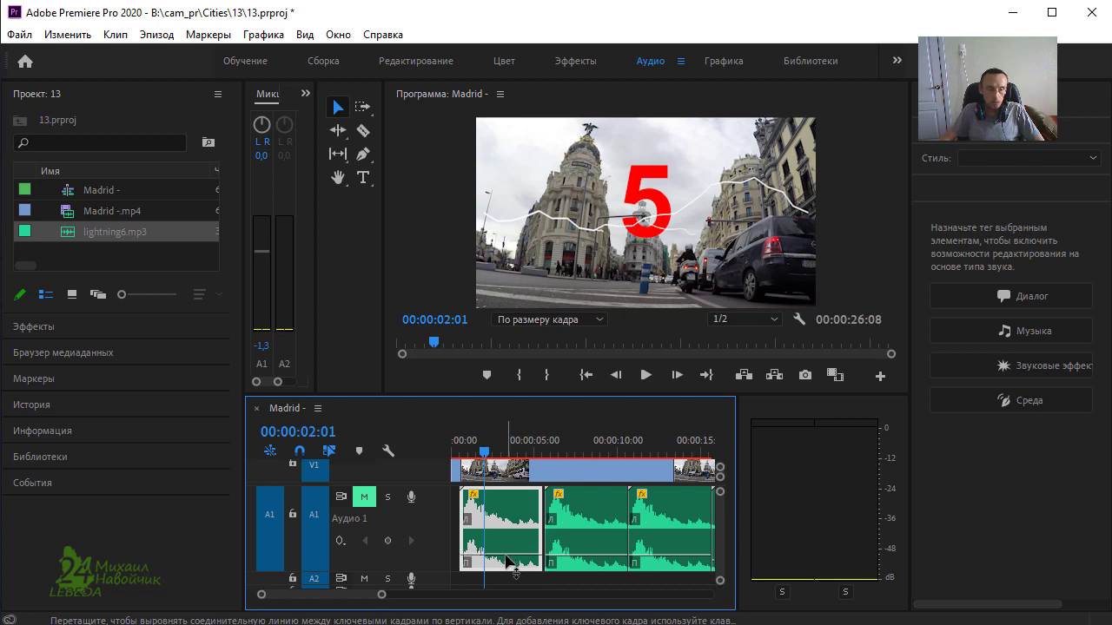
{"action": "left_click_drag", "start_coordinate": [506, 558], "coordinate": [502, 559]}
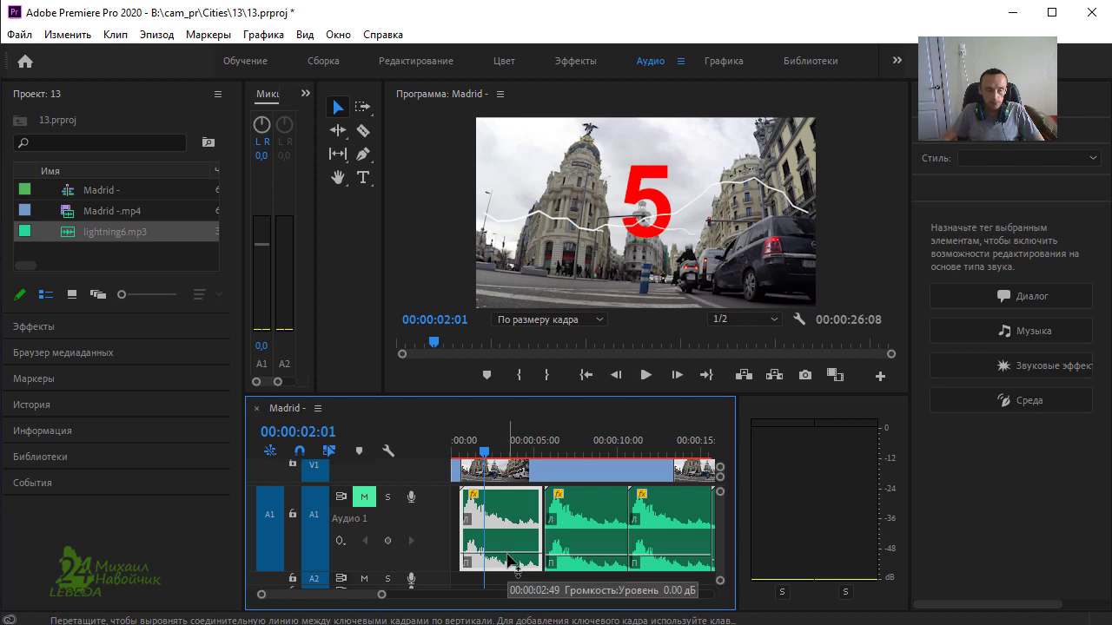
{"action": "key", "text": "ctrl"}
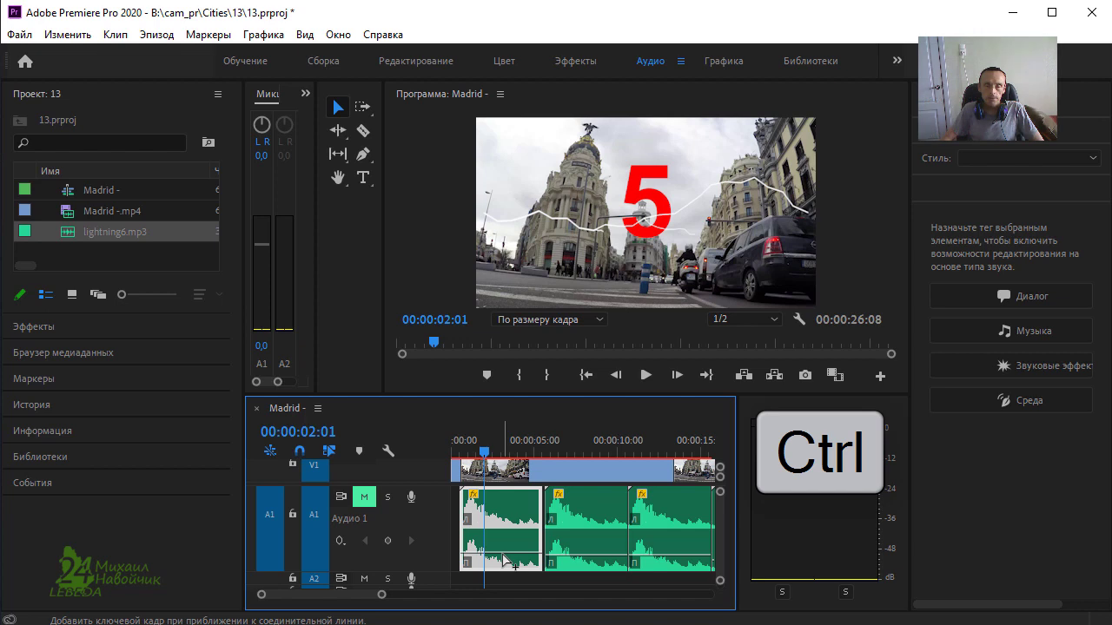
Step: Add three volume keyframes on the first lightning clip's rubber band
{"action": "left_click", "coordinate": [503, 554], "text": "ctrl"}
{"action": "left_click", "coordinate": [528, 553], "text": "ctrl"}
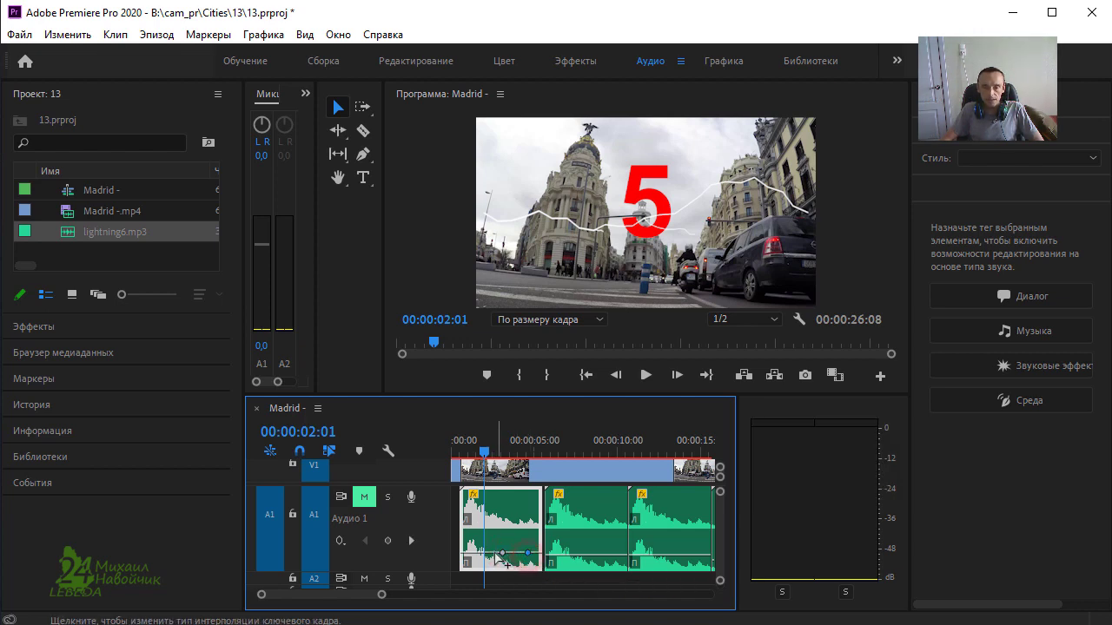
{"action": "left_click", "coordinate": [487, 553]}
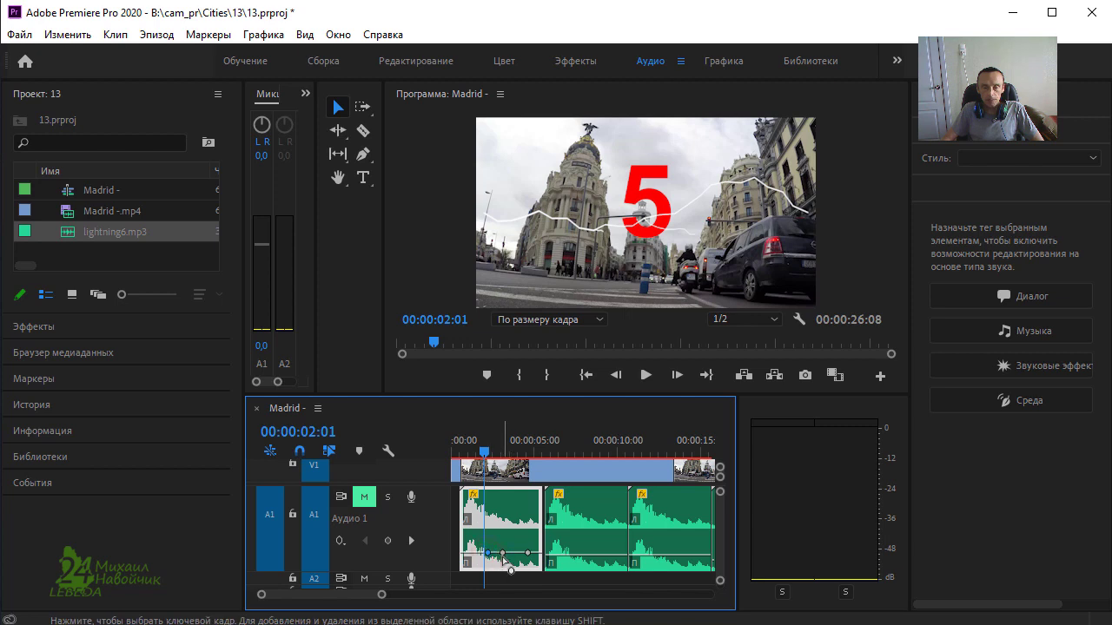
Step: Raise the middle keyframe, delete it, and return the clip's volume to 0 dB
{"action": "mouse_move", "coordinate": [502, 556]}
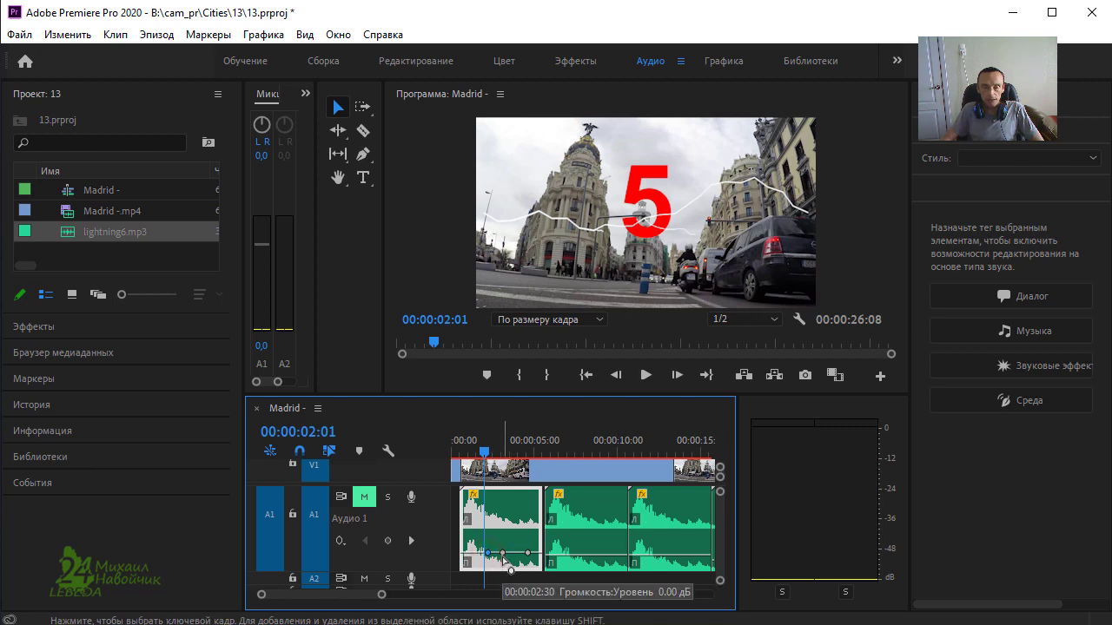
{"action": "mouse_move", "coordinate": [502, 553]}
{"action": "left_mouse_down"}
{"action": "mouse_move", "coordinate": [504, 535]}
{"action": "mouse_move", "coordinate": [489, 558]}
{"action": "mouse_move", "coordinate": [515, 545]}
{"action": "mouse_move", "coordinate": [499, 543]}
{"action": "left_mouse_up"}
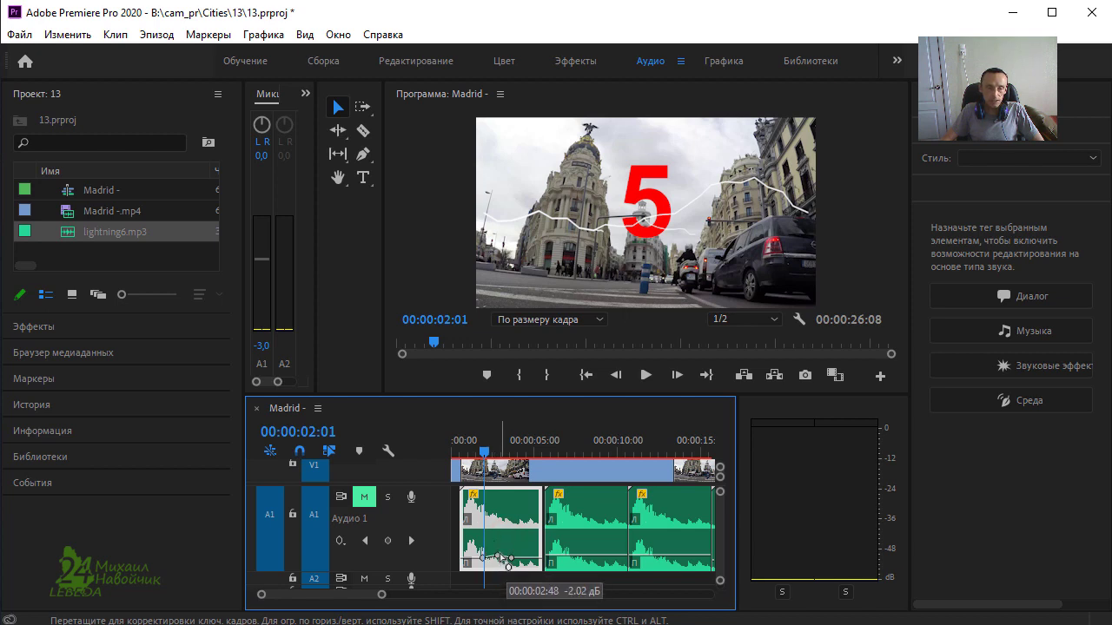
{"action": "key", "text": "Delete"}
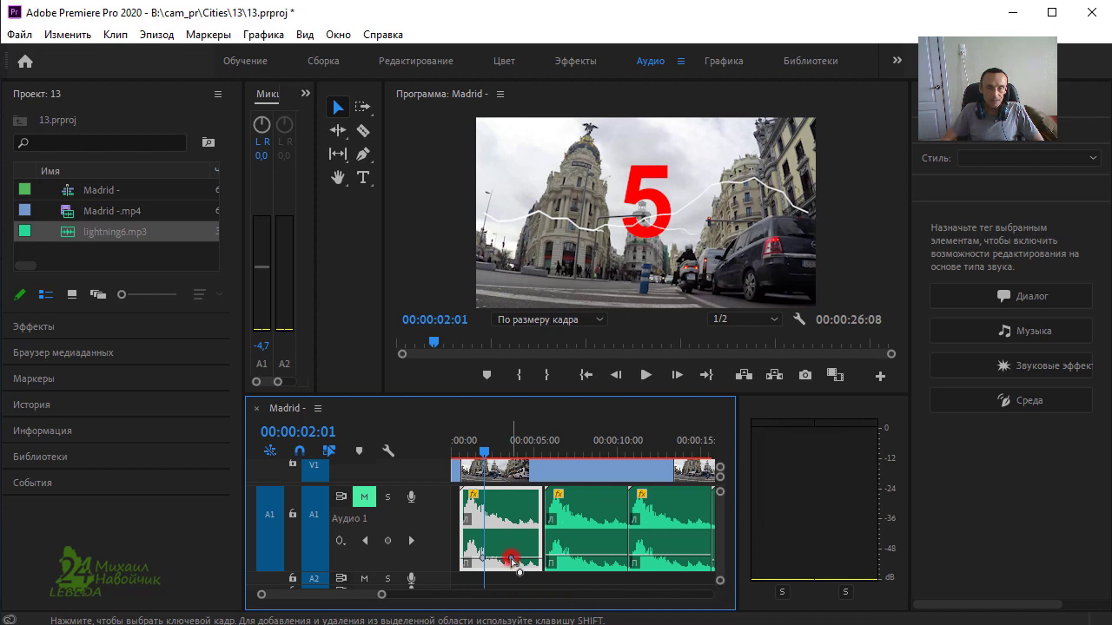
{"action": "left_click_drag", "start_coordinate": [484, 561], "coordinate": [485, 549]}
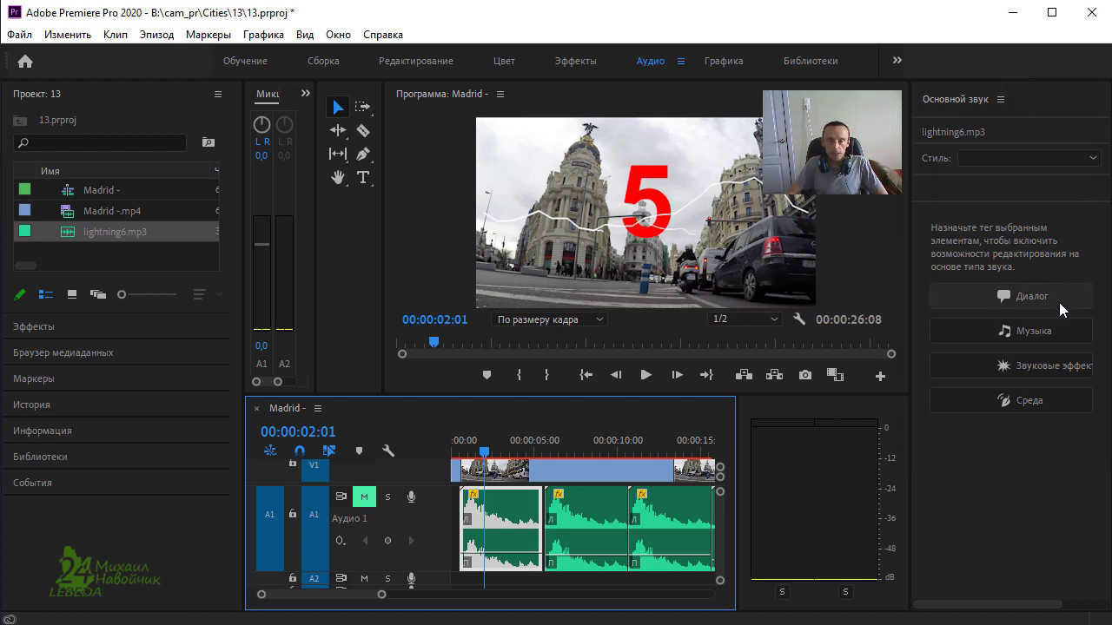
Step: Tag lightning6.mp3 as Dialogue (Диалог) with the Default (По умолчанию) preset in Essential Sound
{"action": "left_click", "coordinate": [1083, 167]}
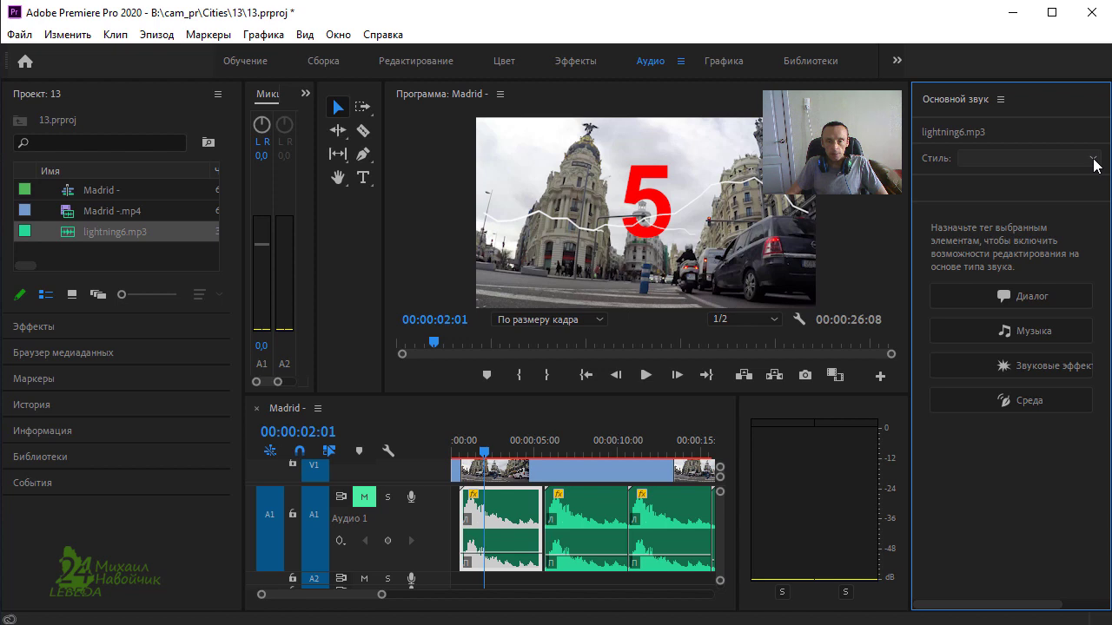
{"action": "left_click", "coordinate": [1092, 159]}
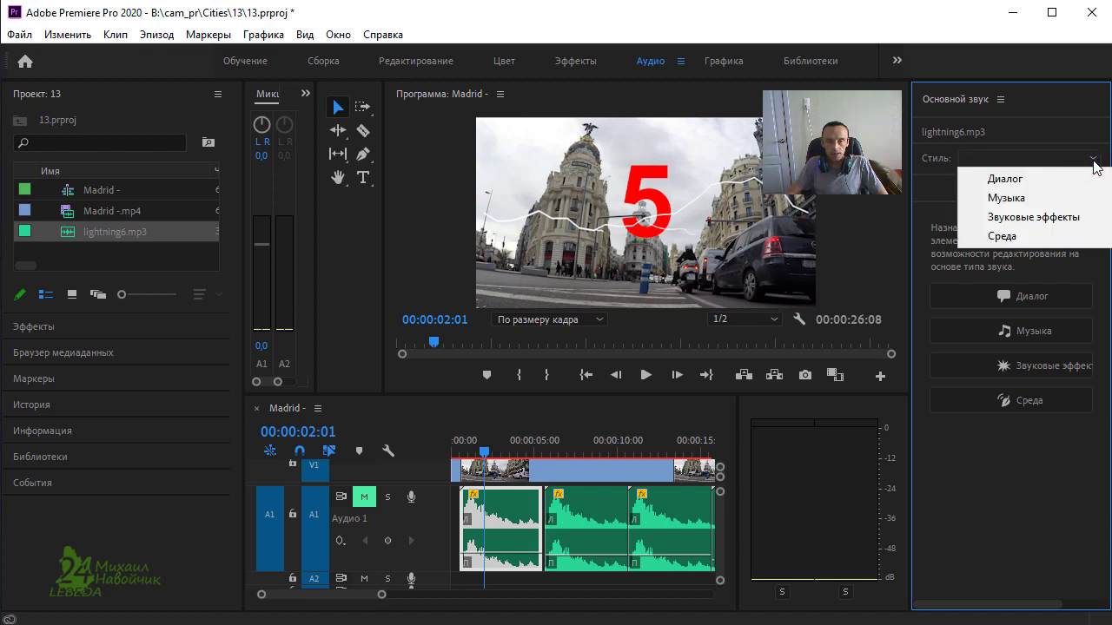
{"action": "key", "text": "Down"}
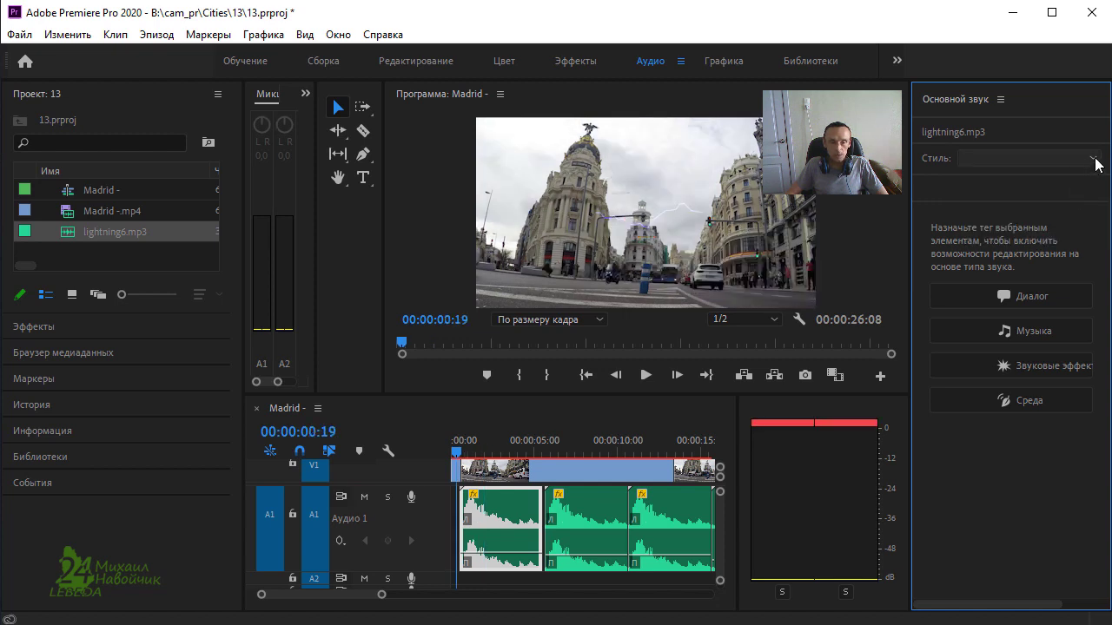
{"action": "left_click", "coordinate": [1093, 160]}
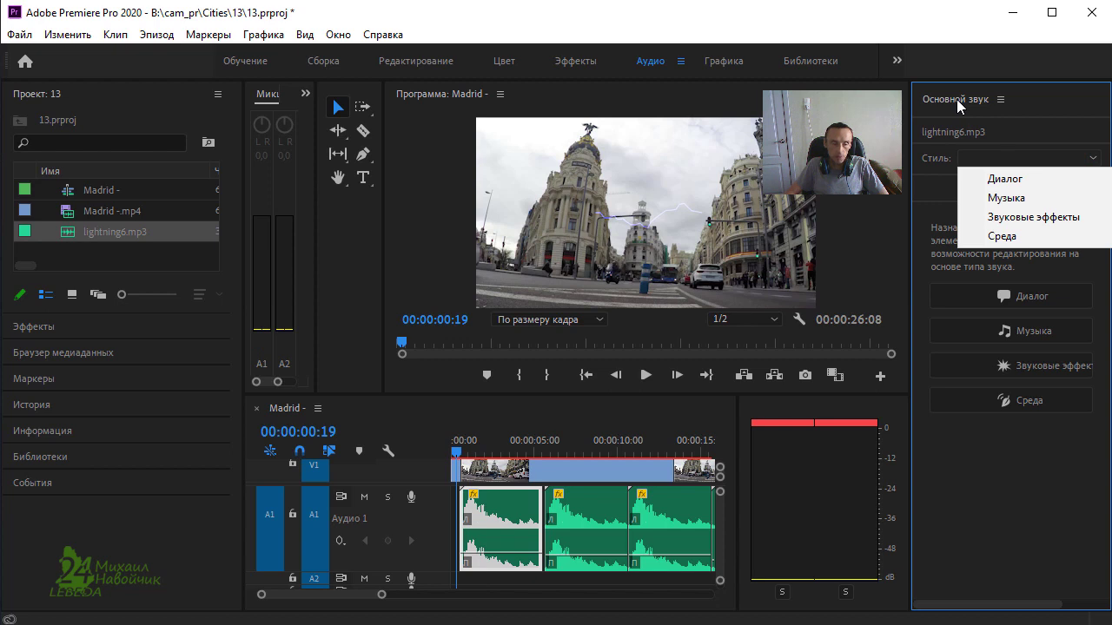
{"action": "left_click", "coordinate": [953, 132]}
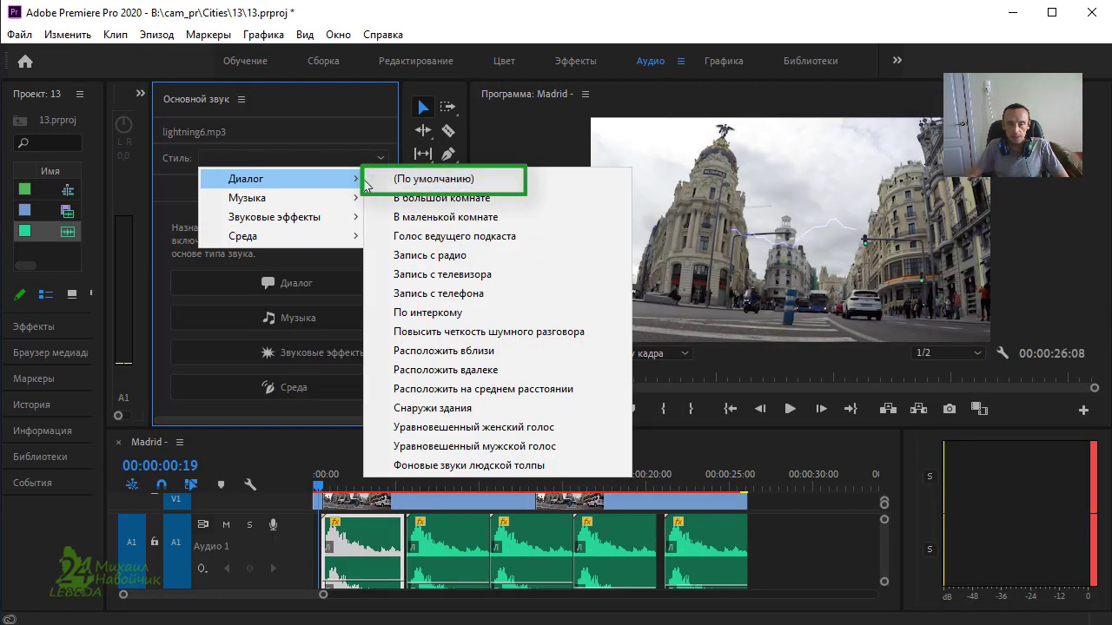
{"action": "left_click", "coordinate": [448, 182]}
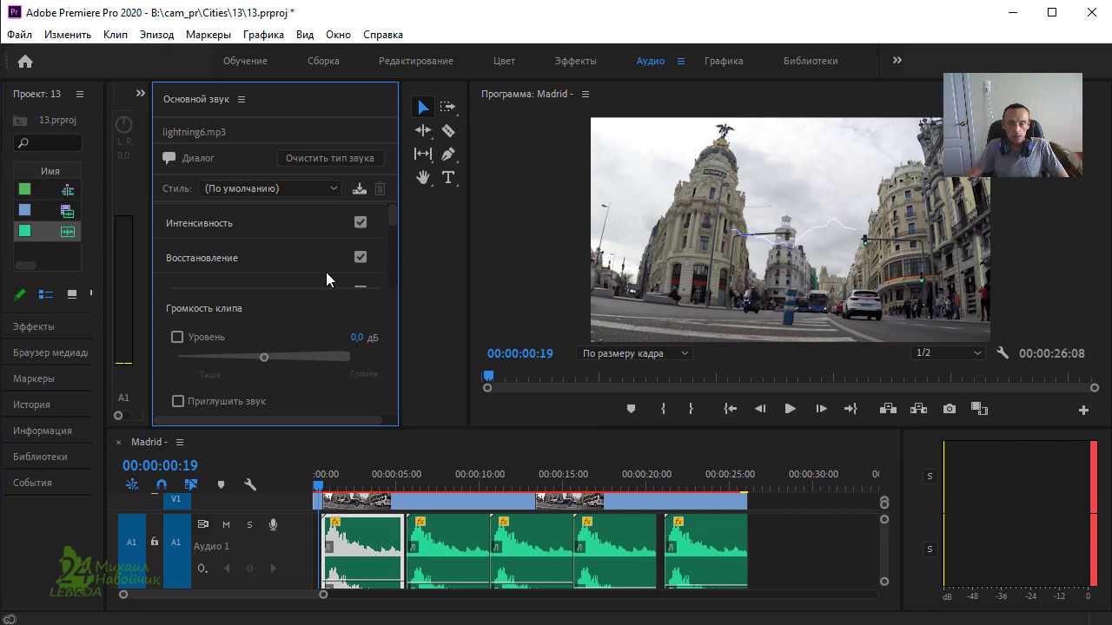
Step: Preview the sequence, clear the audio type, and apply the Запись с телевизора (From Television) dialogue preset
{"action": "left_click", "coordinate": [790, 409]}
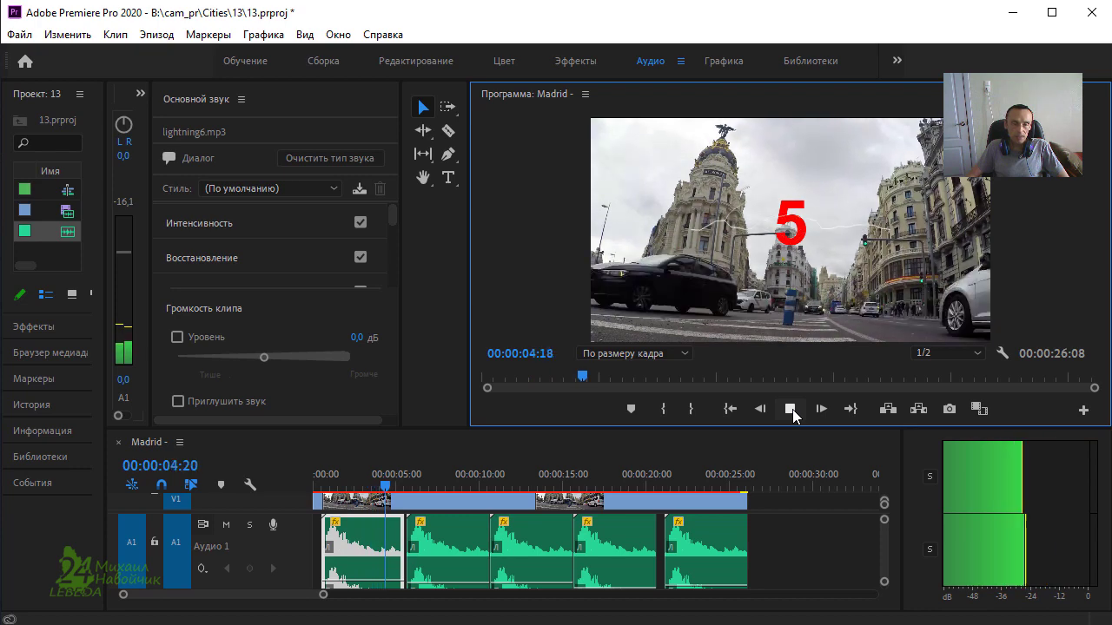
{"action": "left_click", "coordinate": [317, 480]}
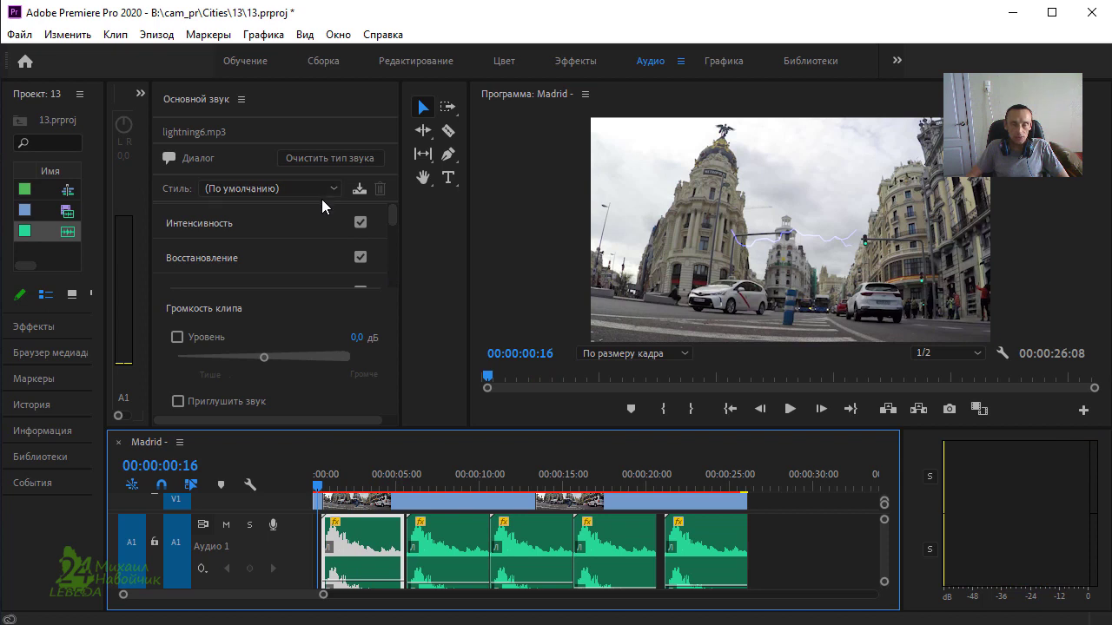
{"action": "left_click", "coordinate": [354, 158]}
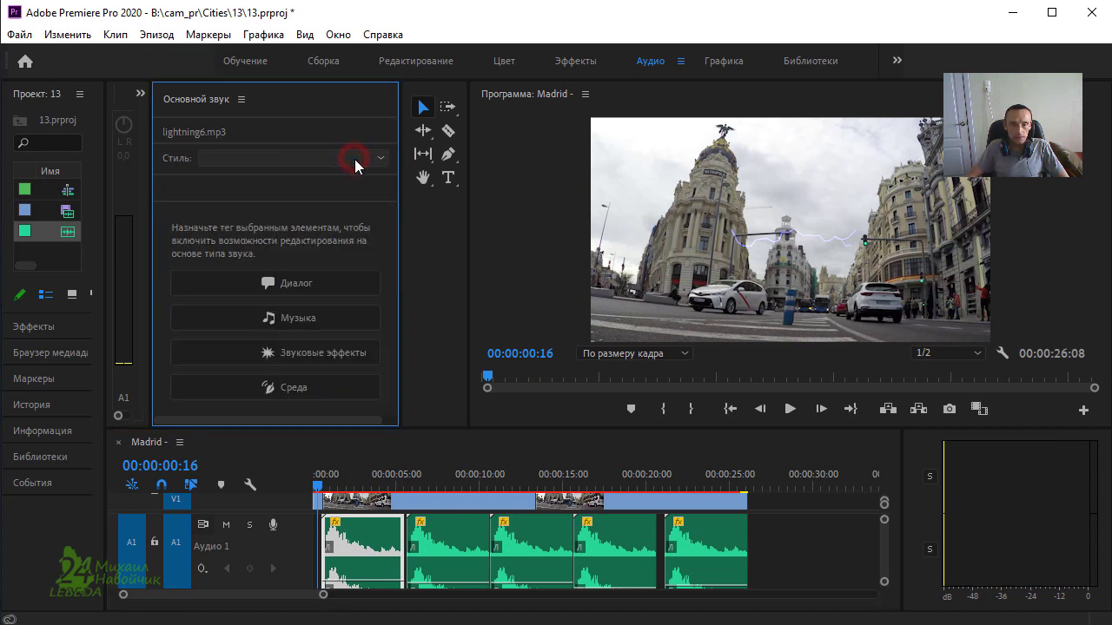
{"action": "left_click", "coordinate": [383, 160]}
{"action": "mouse_move", "coordinate": [330, 179]}
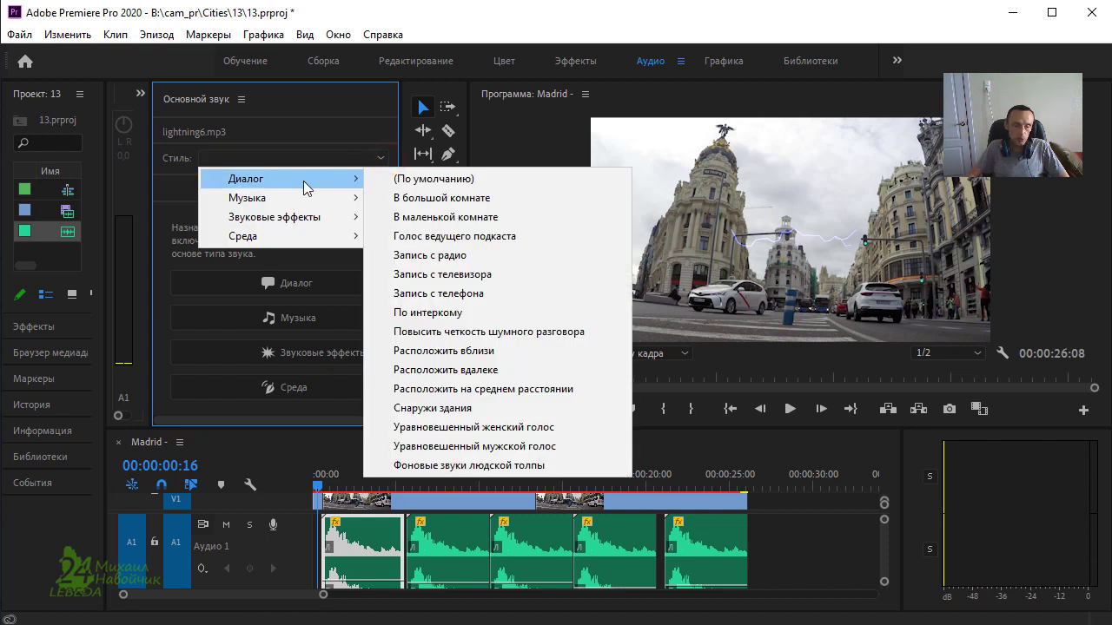
{"action": "left_click", "coordinate": [479, 276]}
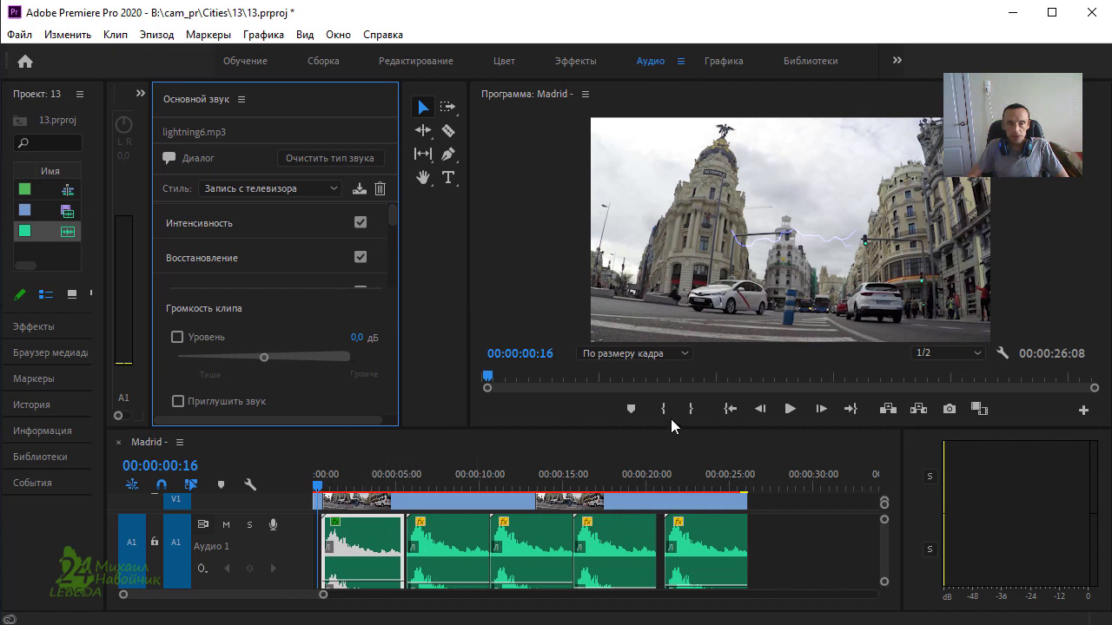
Step: Play the countdown twice to hear the new preset, stopping at the 4 graphic
{"action": "left_click", "coordinate": [788, 409]}
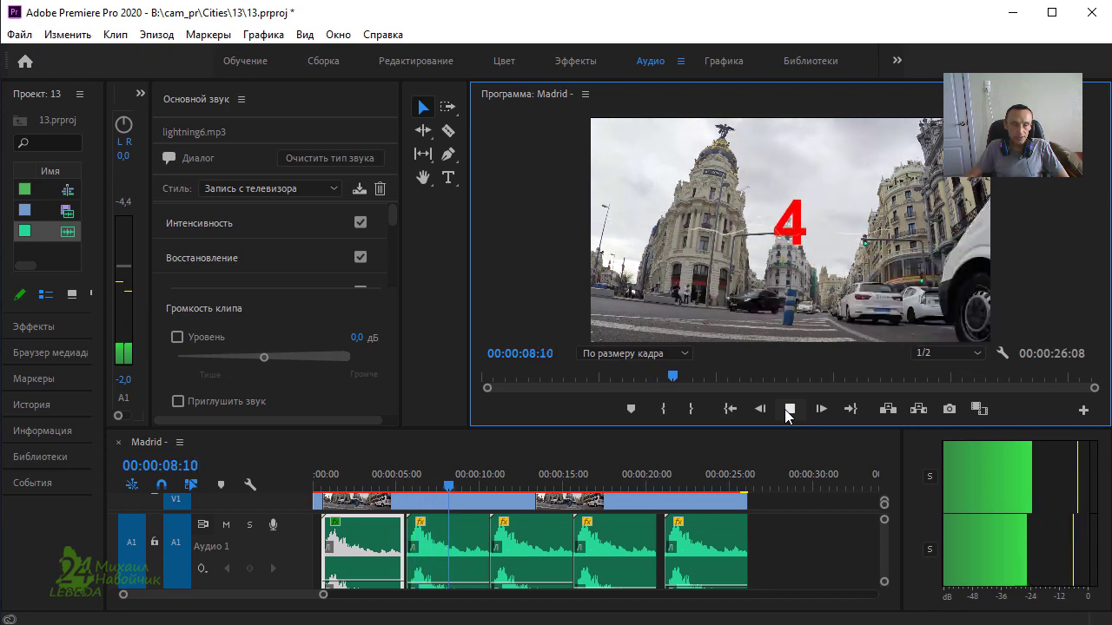
{"action": "left_click", "coordinate": [787, 412]}
{"action": "left_click", "coordinate": [788, 411]}
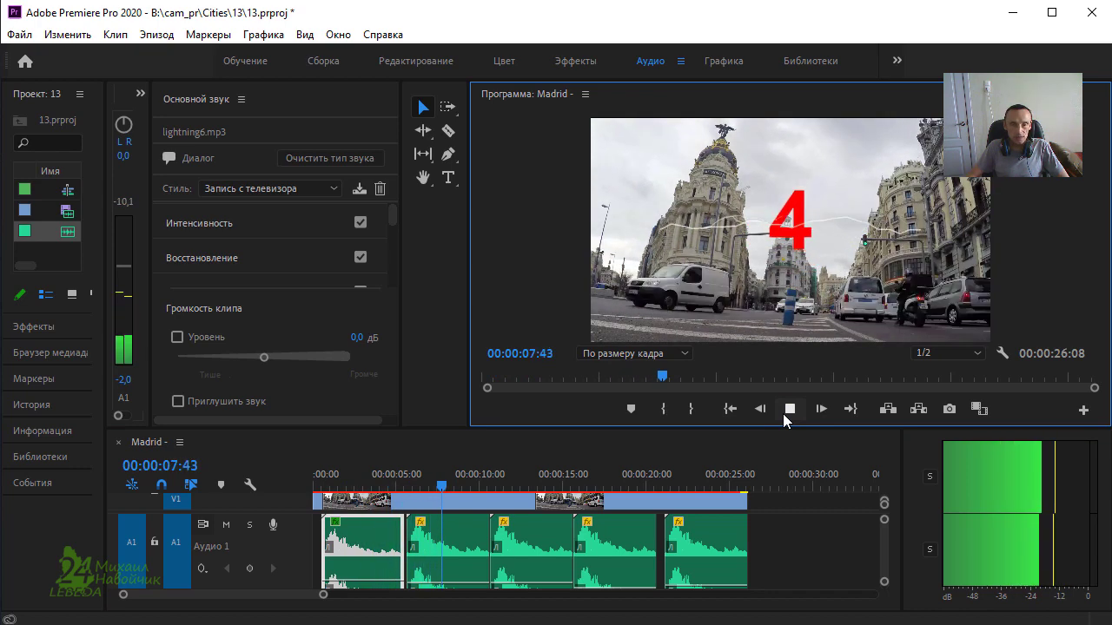
{"action": "left_click", "coordinate": [783, 414]}
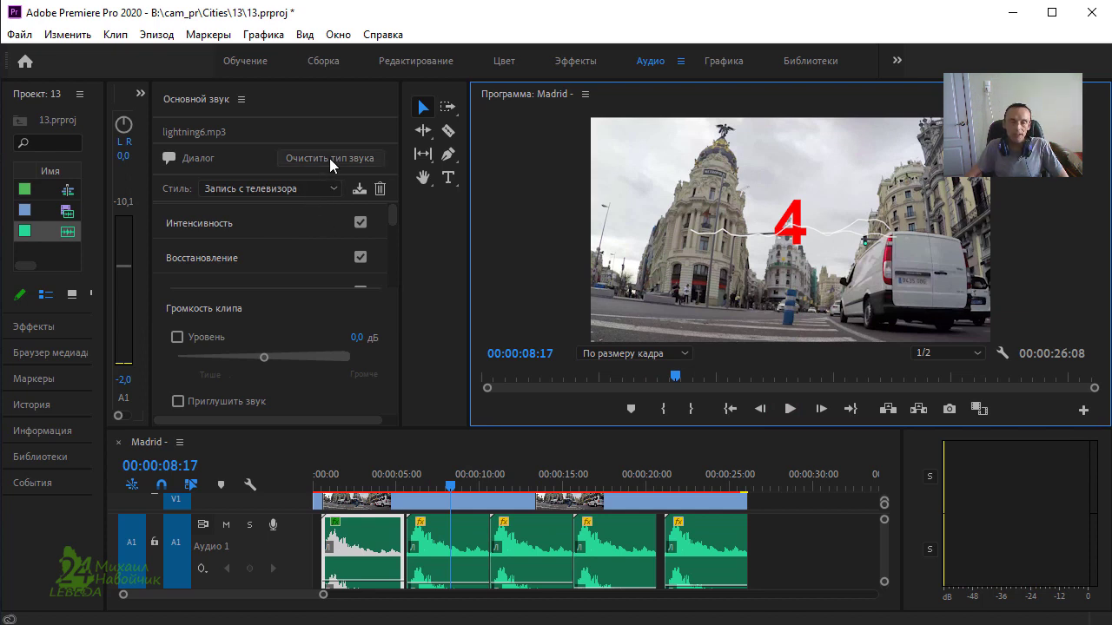
Step: Clear lightning6.mp3's Dialog audio type, browse presets without choosing, and return the playhead to the 5
{"action": "left_click", "coordinate": [355, 159]}
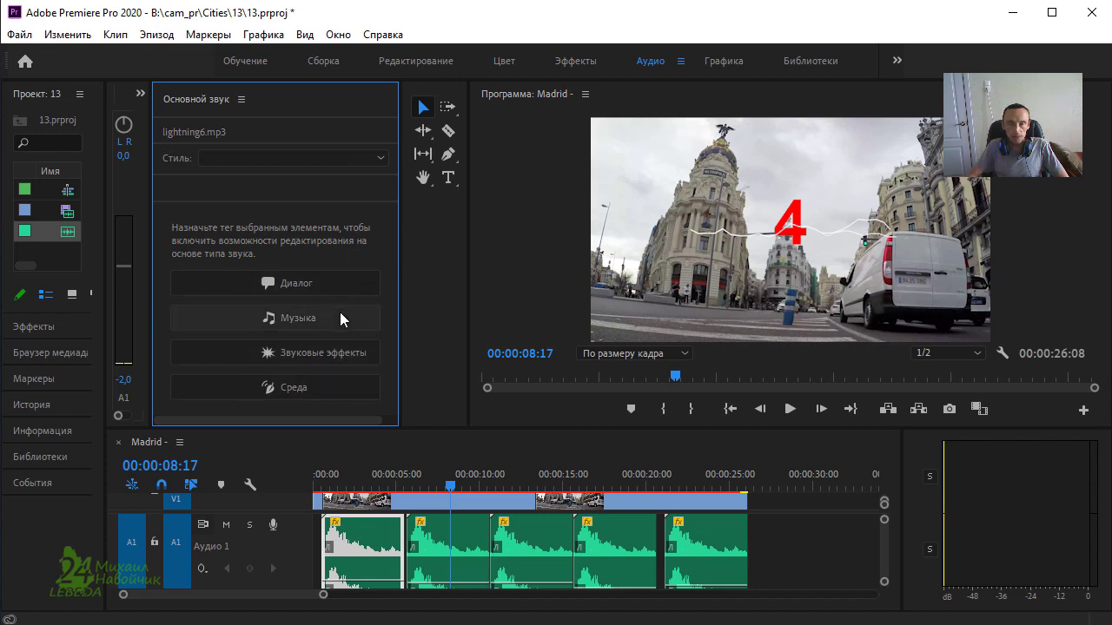
{"action": "left_click", "coordinate": [380, 157]}
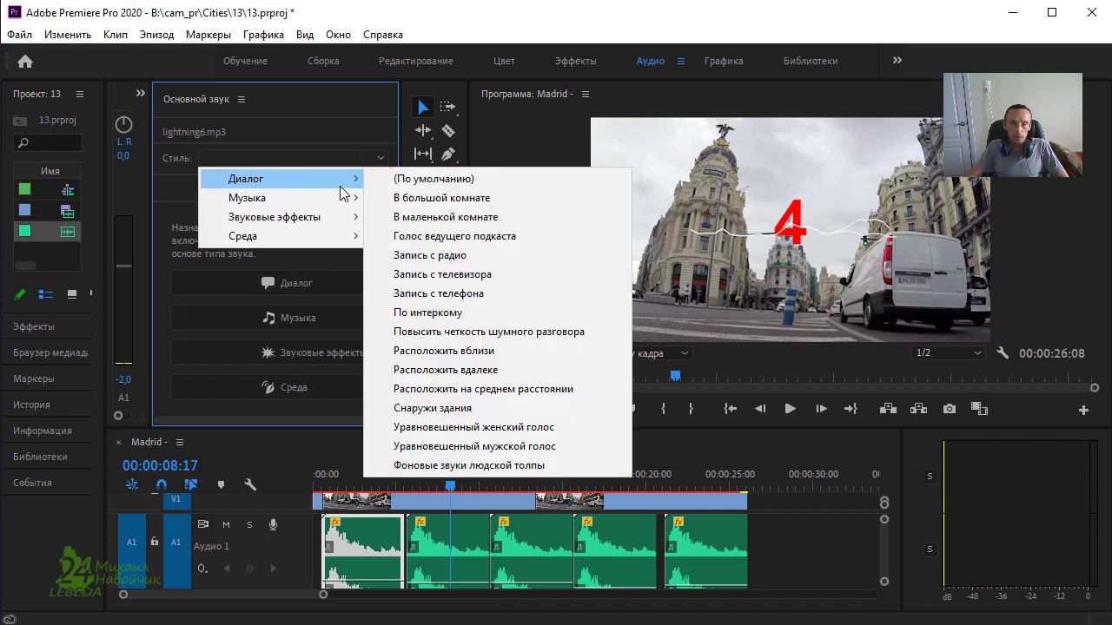
{"action": "mouse_move", "coordinate": [348, 198]}
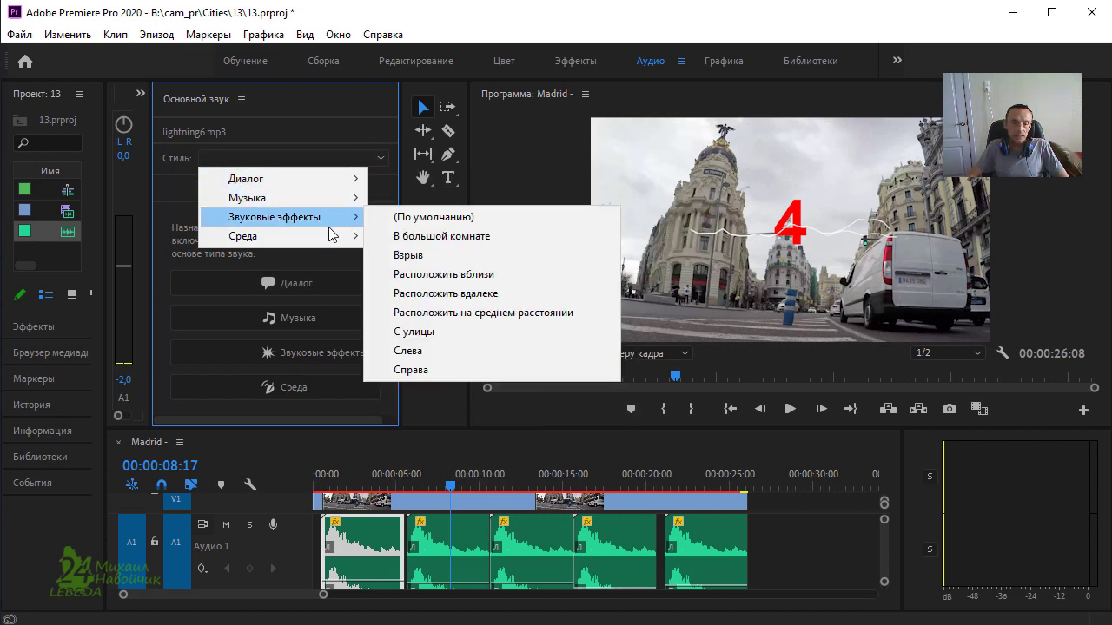
{"action": "mouse_move", "coordinate": [325, 218]}
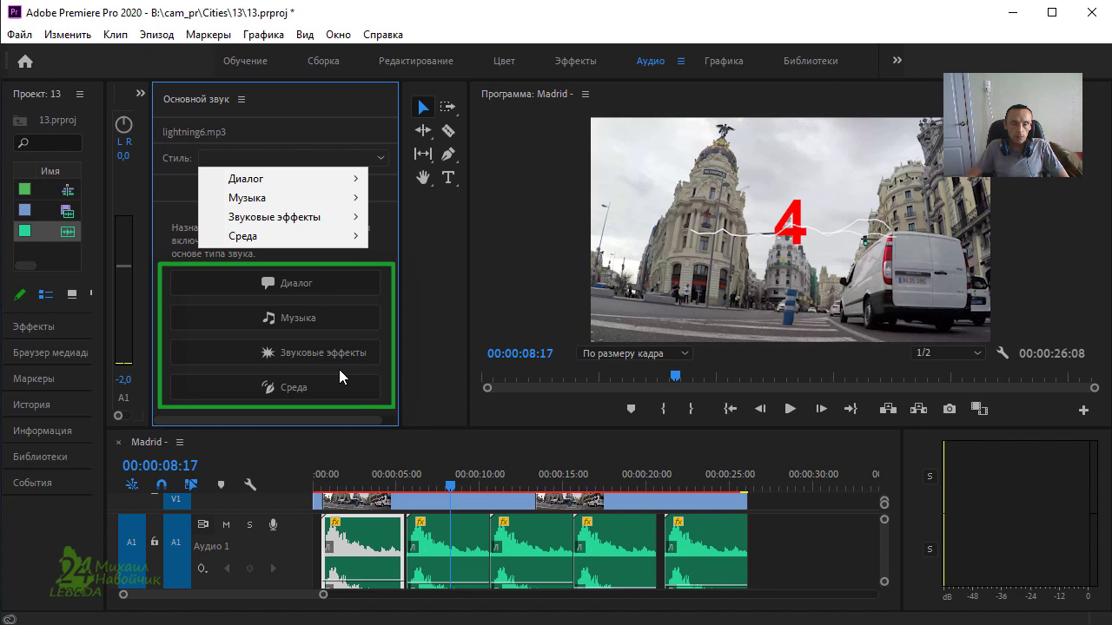
{"action": "left_click", "coordinate": [359, 259]}
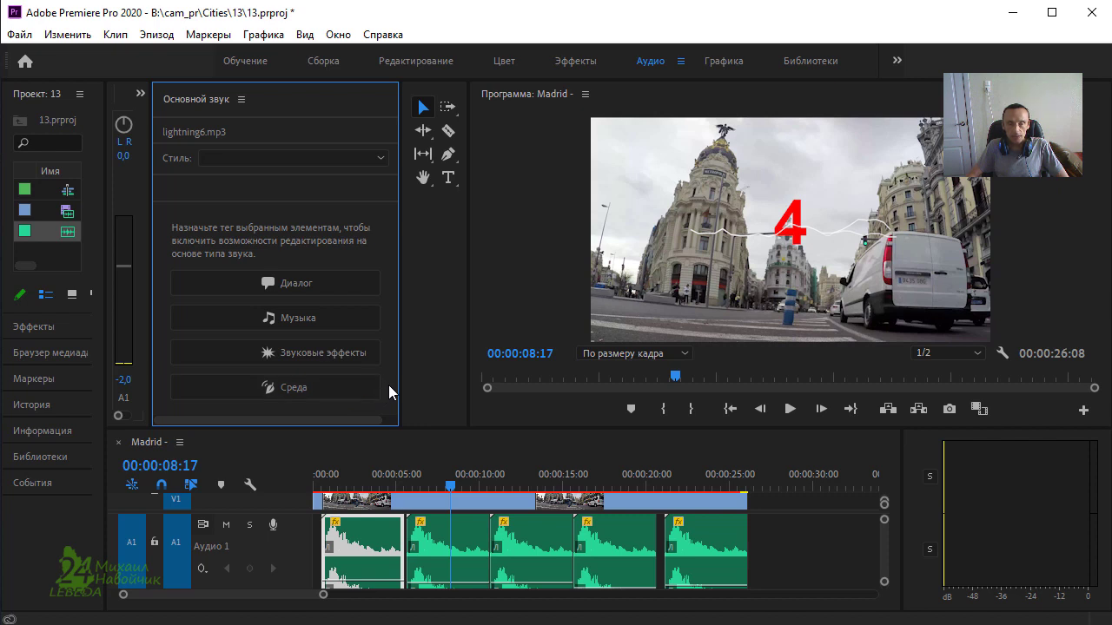
{"action": "key", "text": "space"}
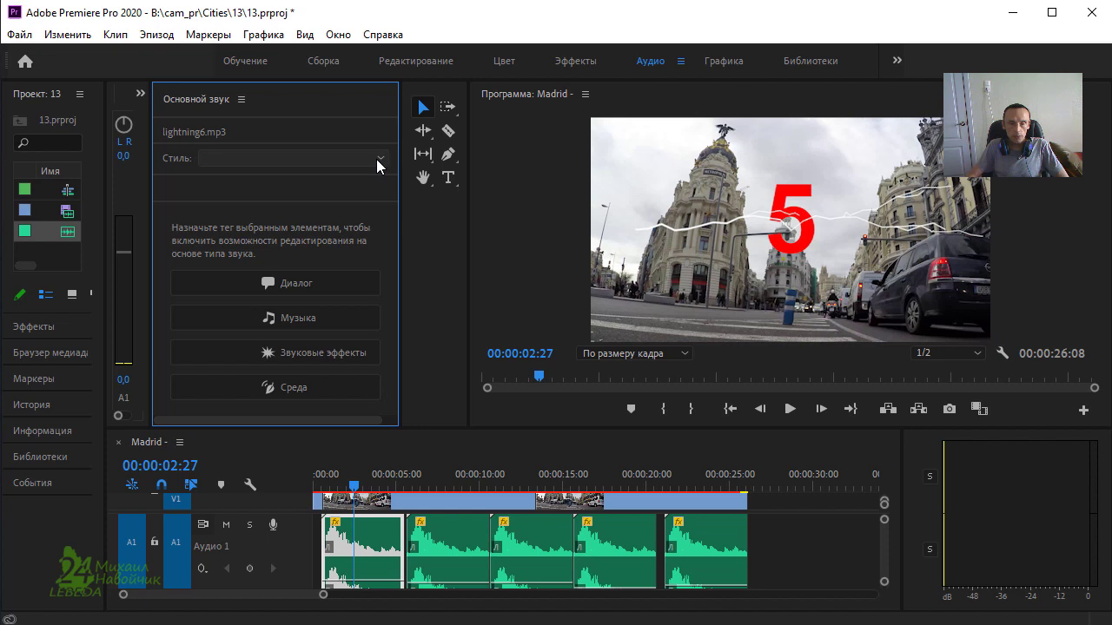
Step: Apply the Sound Effects > Взрыв (Explosion) preset to lightning6.mp3 and recheck the preset list
{"action": "left_click", "coordinate": [380, 160]}
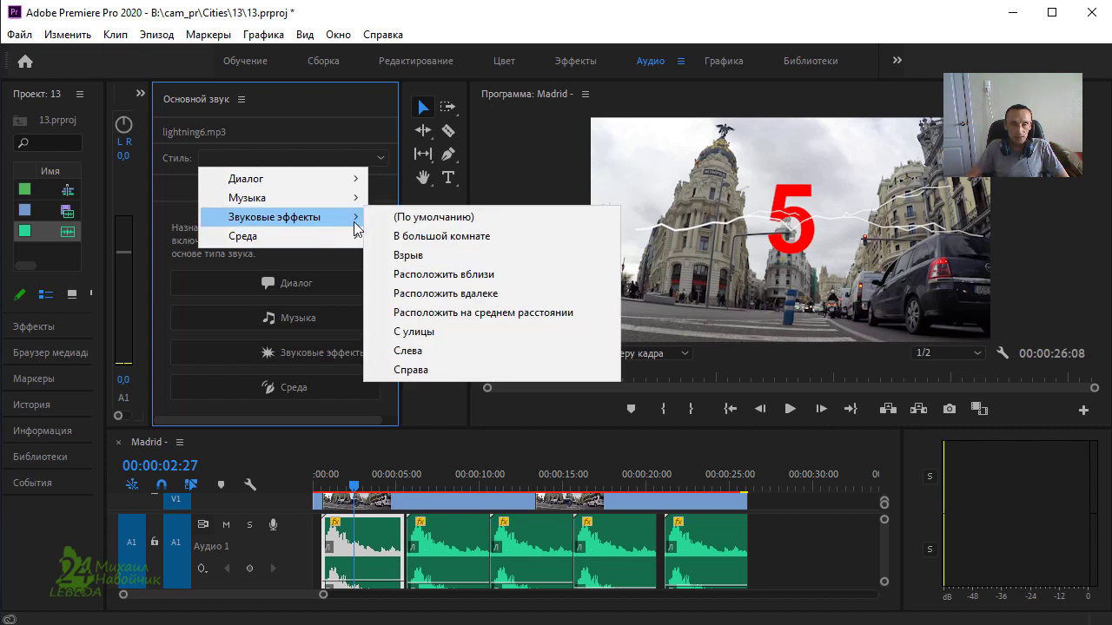
{"action": "left_click", "coordinate": [437, 264]}
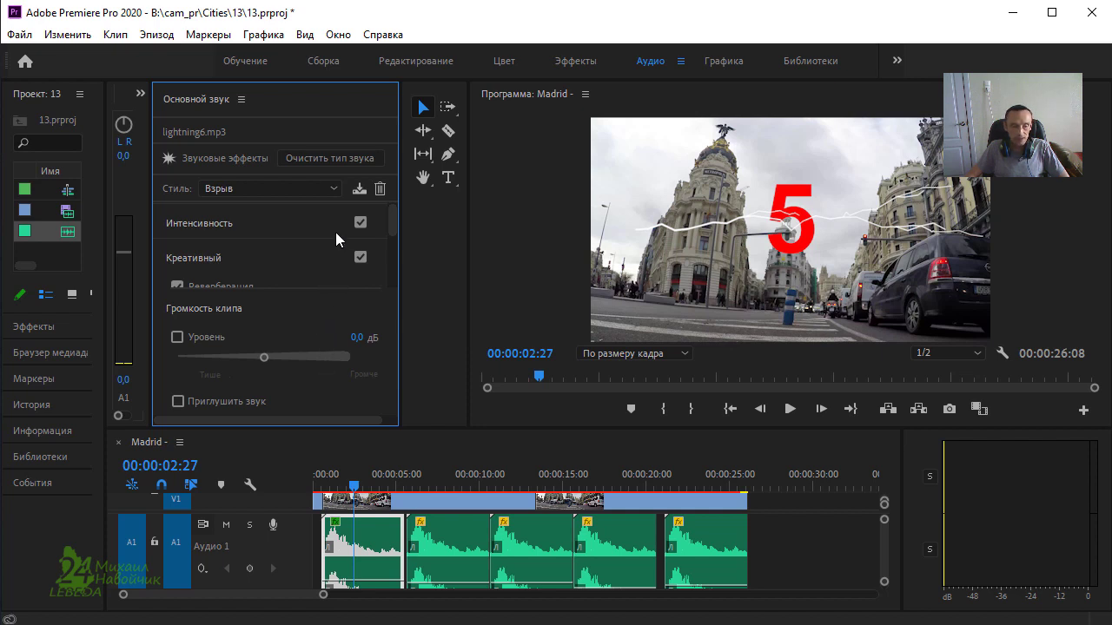
{"action": "left_click", "coordinate": [335, 190]}
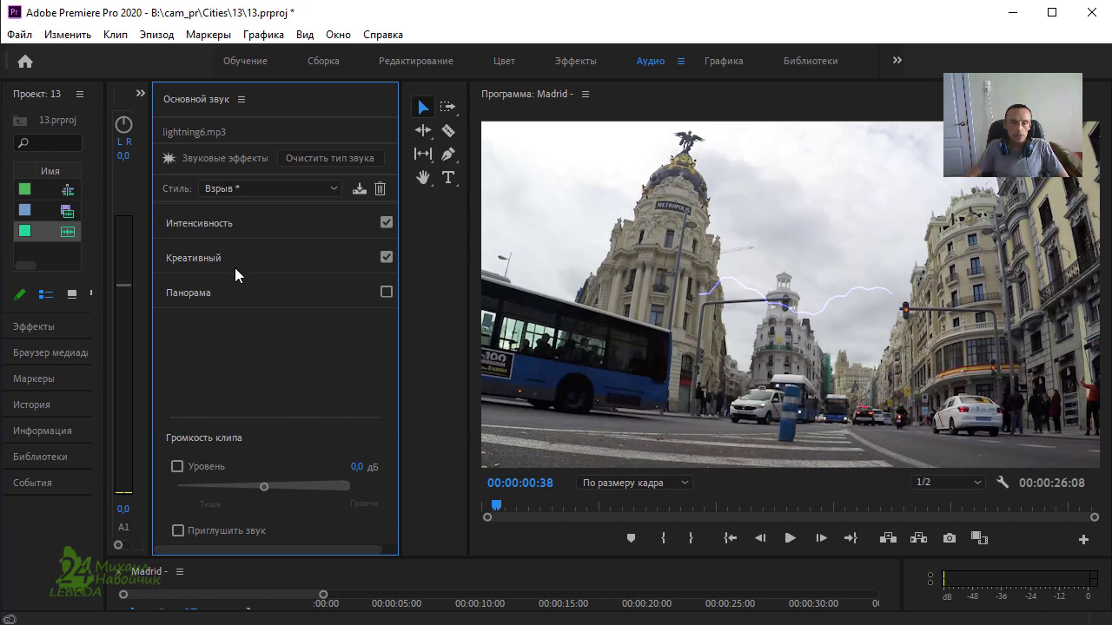
Step: Expand Loudness, leave Auto-Match switched off, and expand the Creative Reverb settings
{"action": "left_click", "coordinate": [221, 224]}
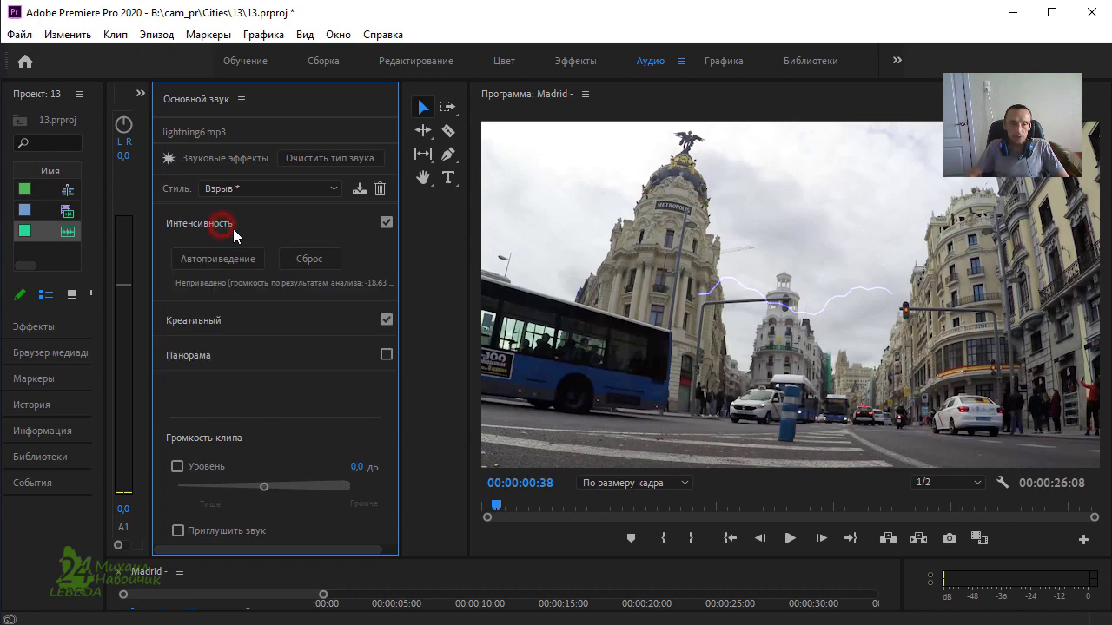
{"action": "left_click", "coordinate": [223, 224]}
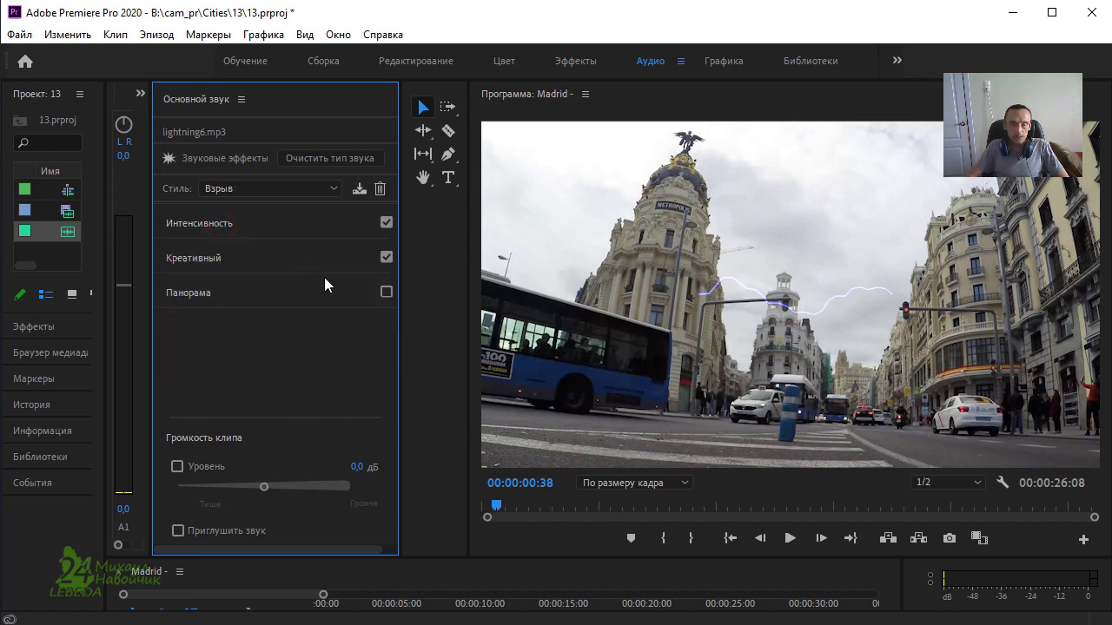
{"action": "left_click", "coordinate": [207, 224]}
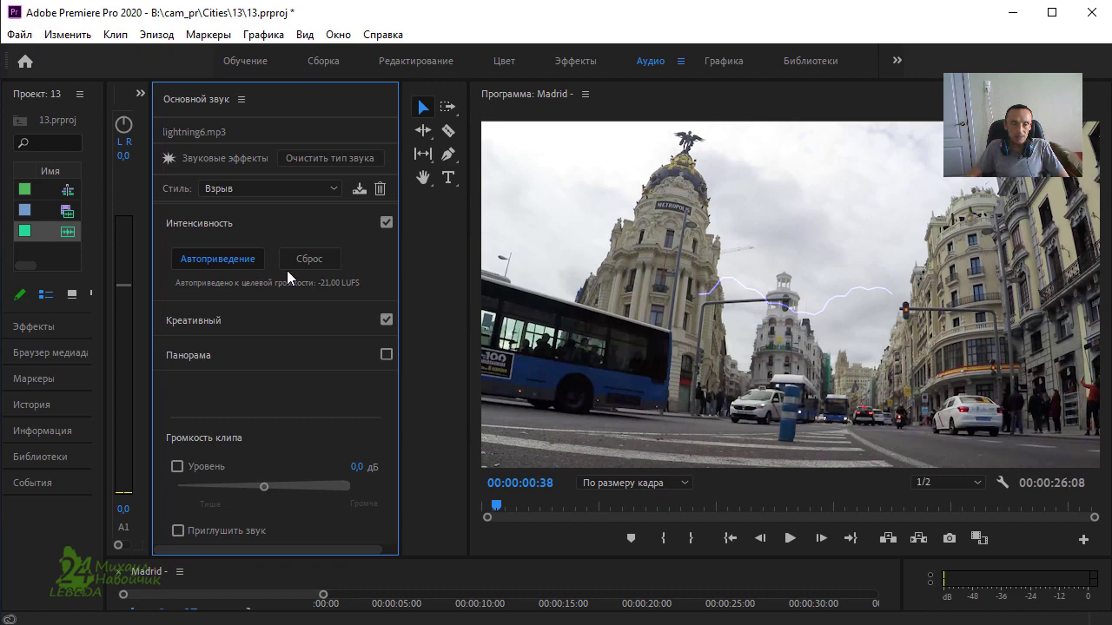
{"action": "left_click", "coordinate": [240, 262]}
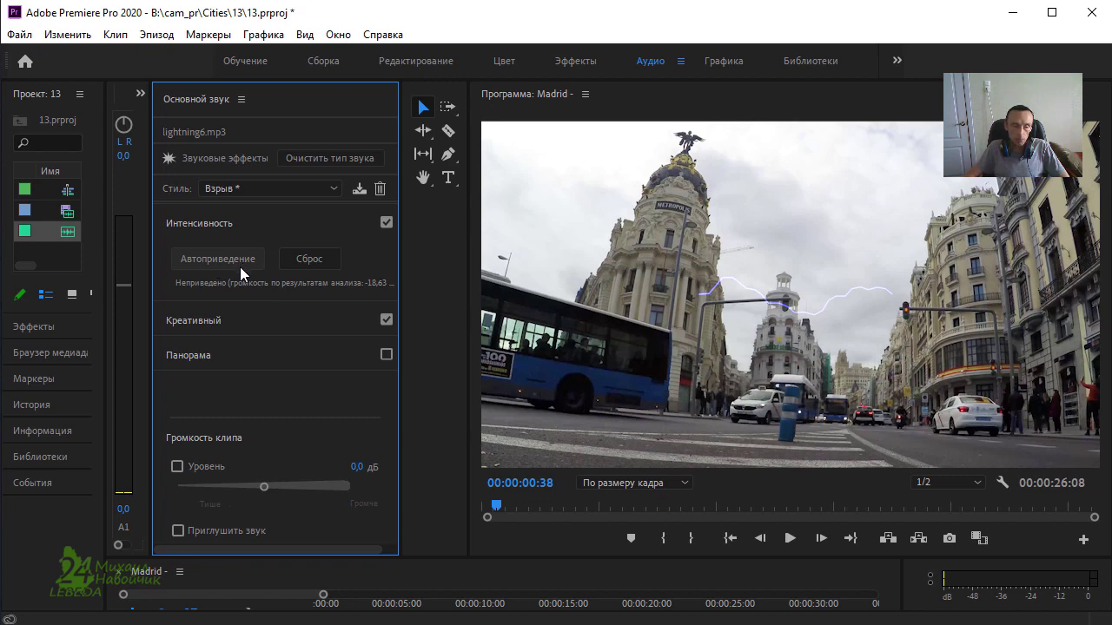
{"action": "left_click", "coordinate": [207, 223]}
{"action": "left_click", "coordinate": [206, 257]}
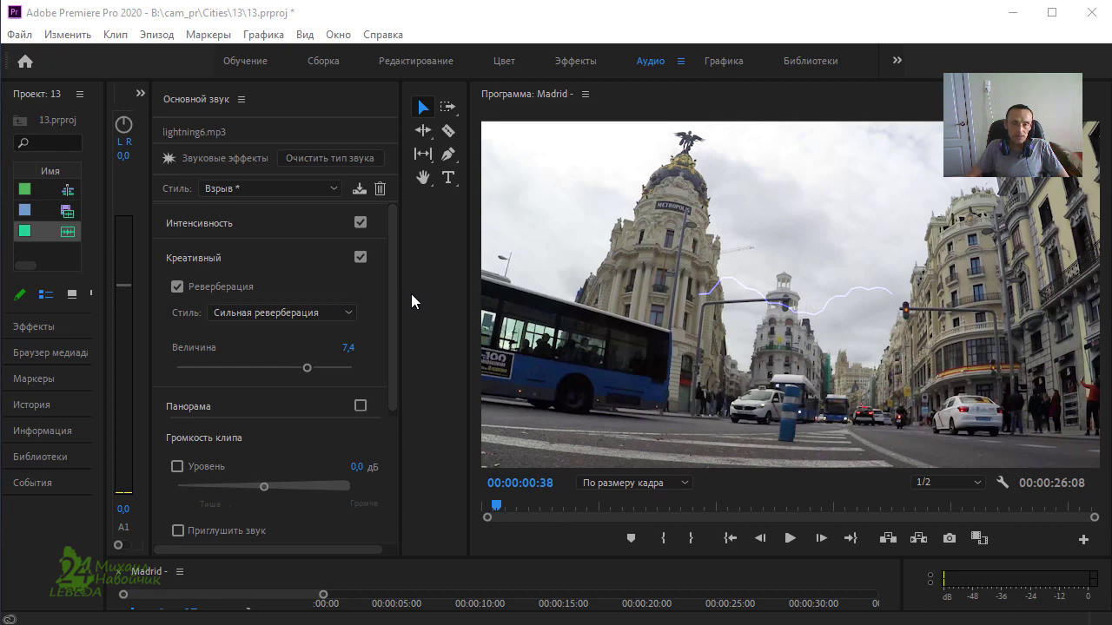
Step: Keep the strong reverb style and set its Reverb Amount to 7,9
{"action": "left_click", "coordinate": [348, 313]}
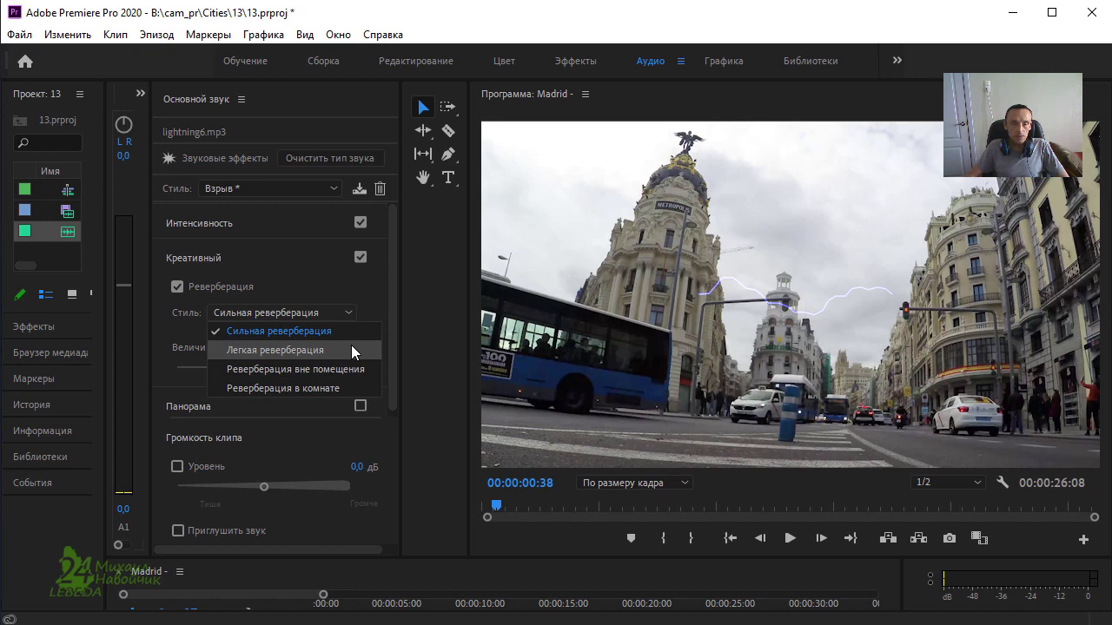
{"action": "key", "text": "Escape"}
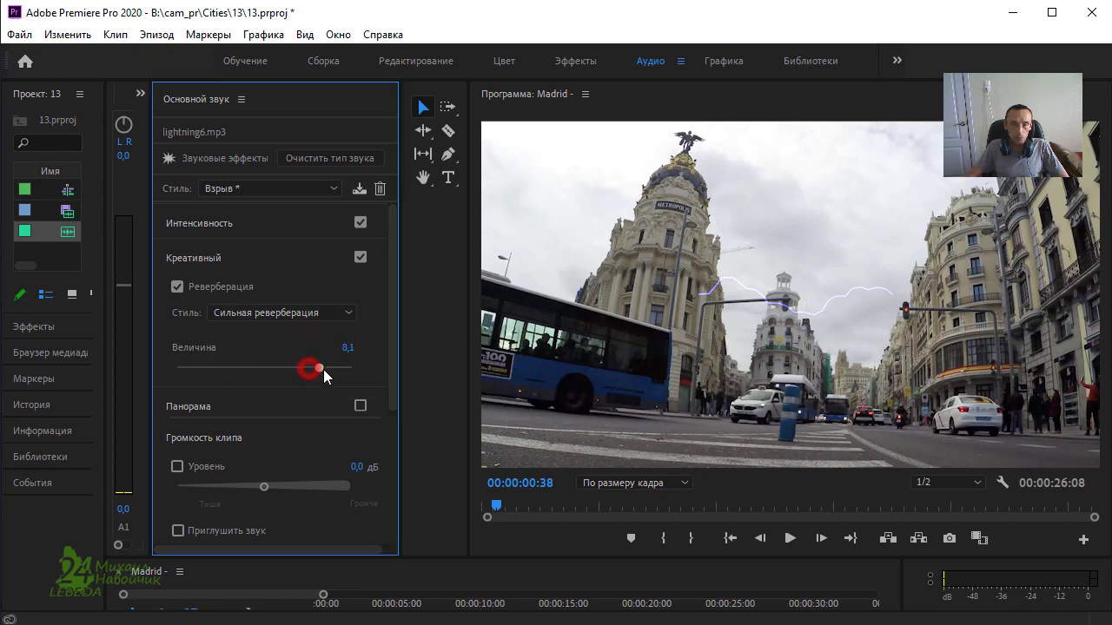
{"action": "left_click_drag", "start_coordinate": [331, 374], "coordinate": [316, 368]}
{"action": "left_click", "coordinate": [210, 286]}
{"action": "left_click", "coordinate": [210, 287]}
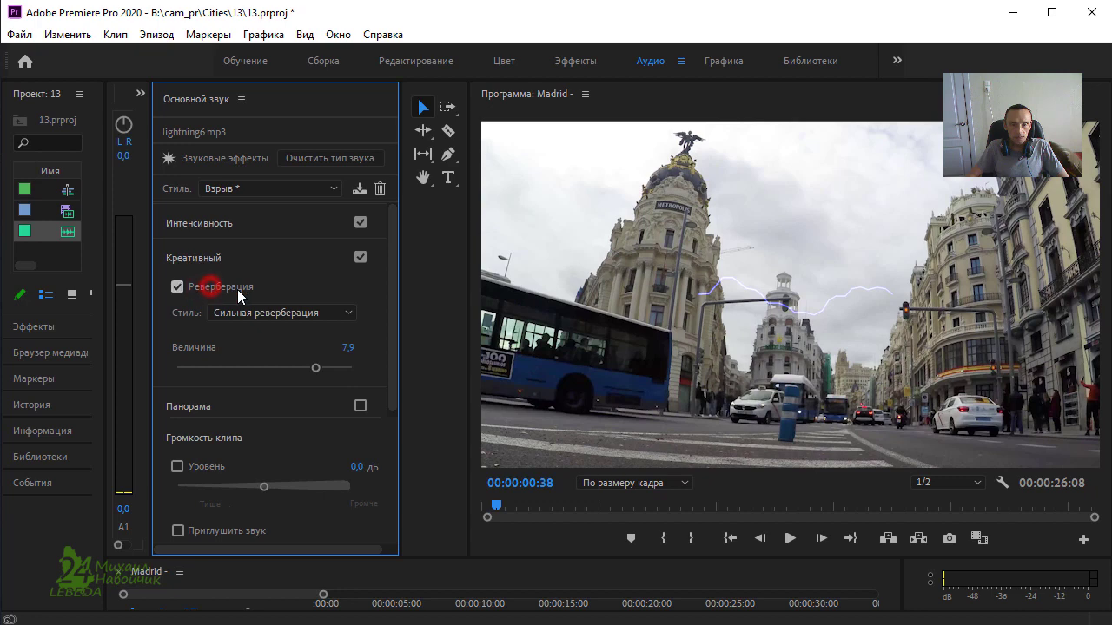
{"action": "left_click", "coordinate": [198, 259]}
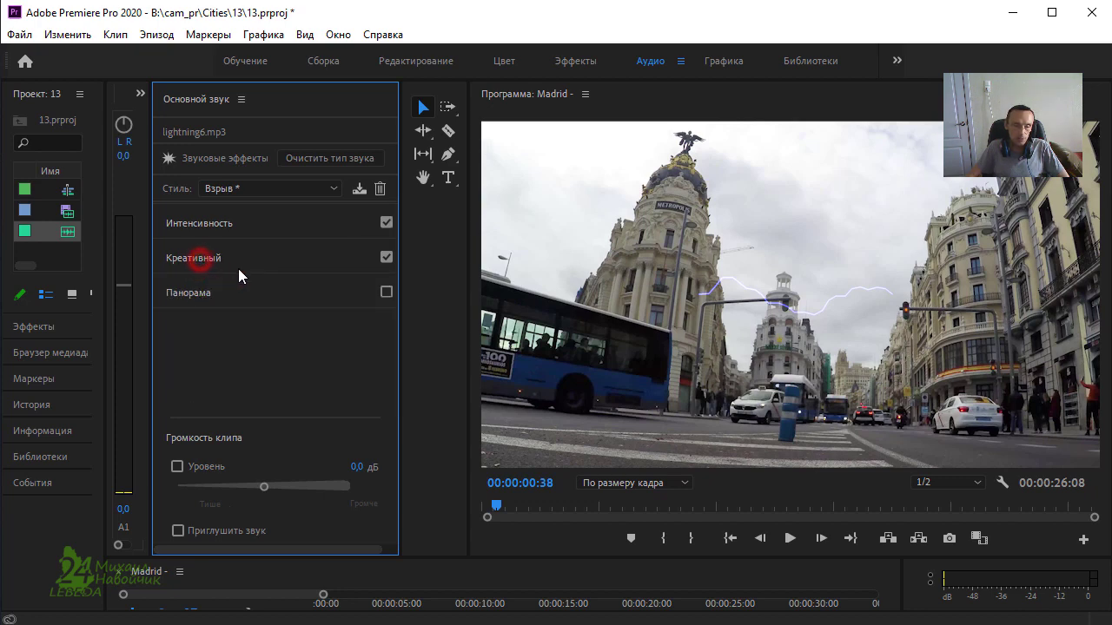
Step: Enable Pan, raise Clip Volume Level to 9,6 dB, and enlarge the timeline and Audio Clip Mixer
{"action": "left_click", "coordinate": [385, 292]}
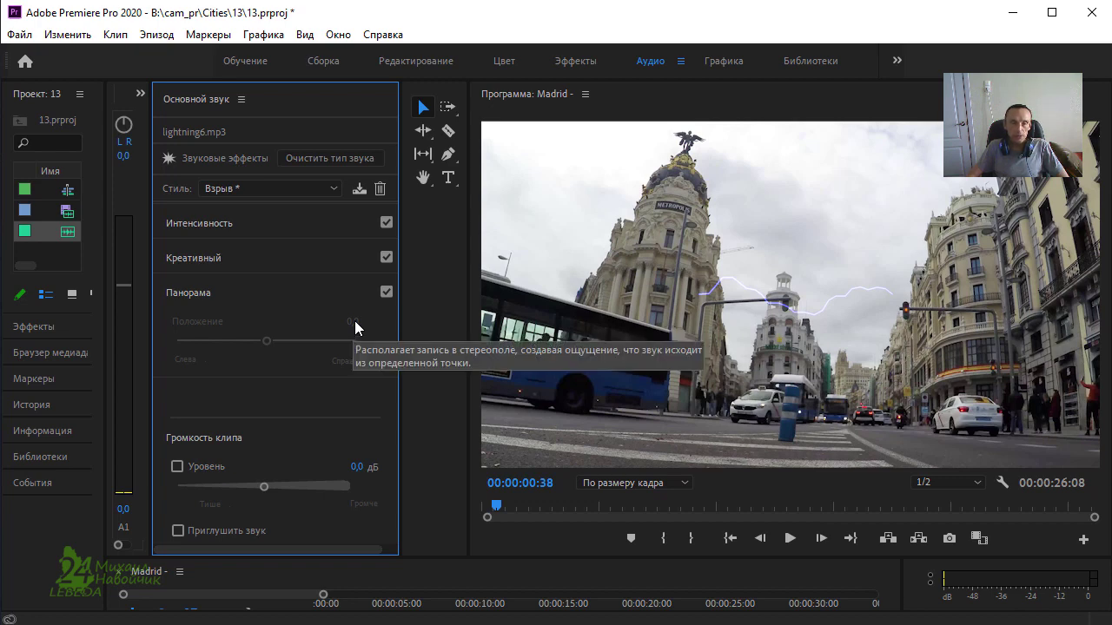
{"action": "left_click", "coordinate": [178, 468]}
{"action": "left_click_drag", "start_coordinate": [264, 487], "coordinate": [335, 499]}
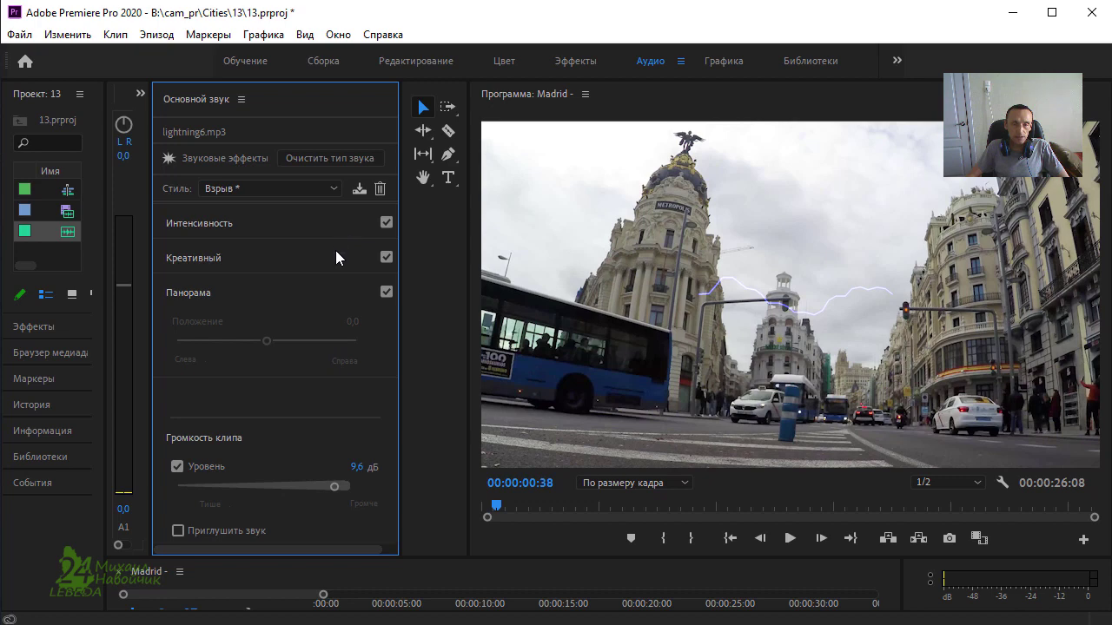
{"action": "left_click_drag", "start_coordinate": [511, 557], "coordinate": [522, 416]}
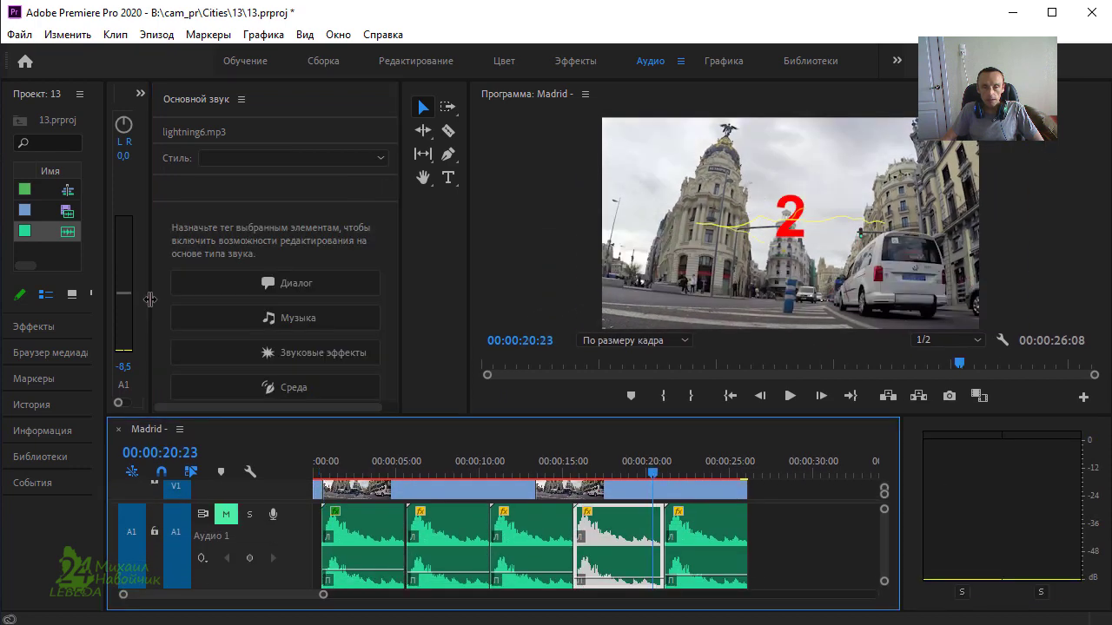
{"action": "left_click_drag", "start_coordinate": [148, 297], "coordinate": [381, 302]}
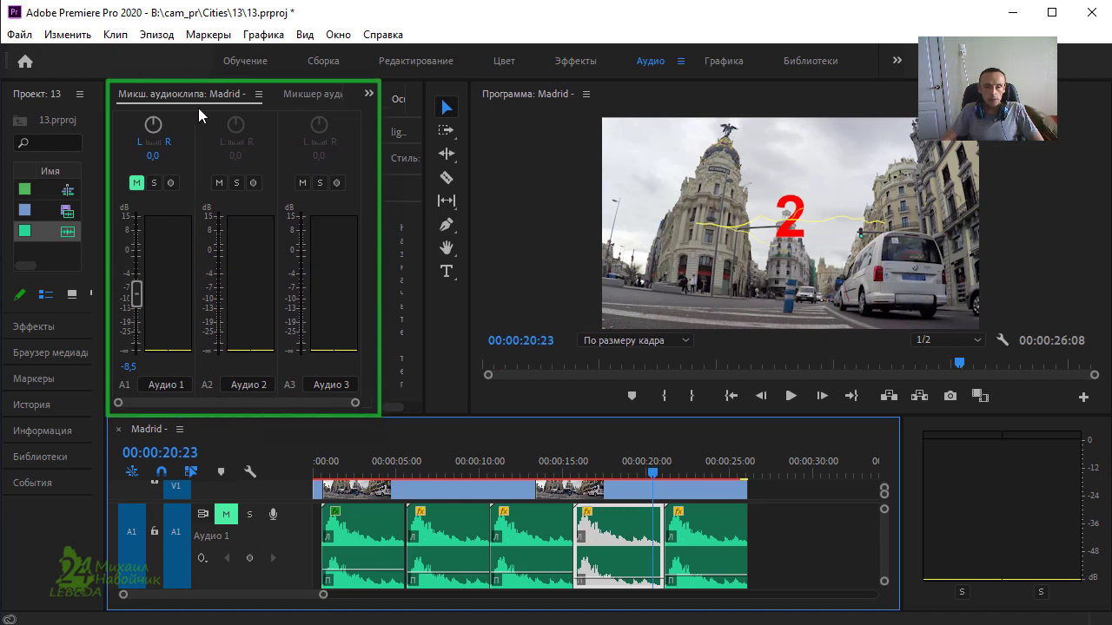
Step: Pan track A1 to -0,7 in the Audio Clip Mixer and play the countdown from the start
{"action": "left_click_drag", "start_coordinate": [154, 125], "coordinate": [155, 126]}
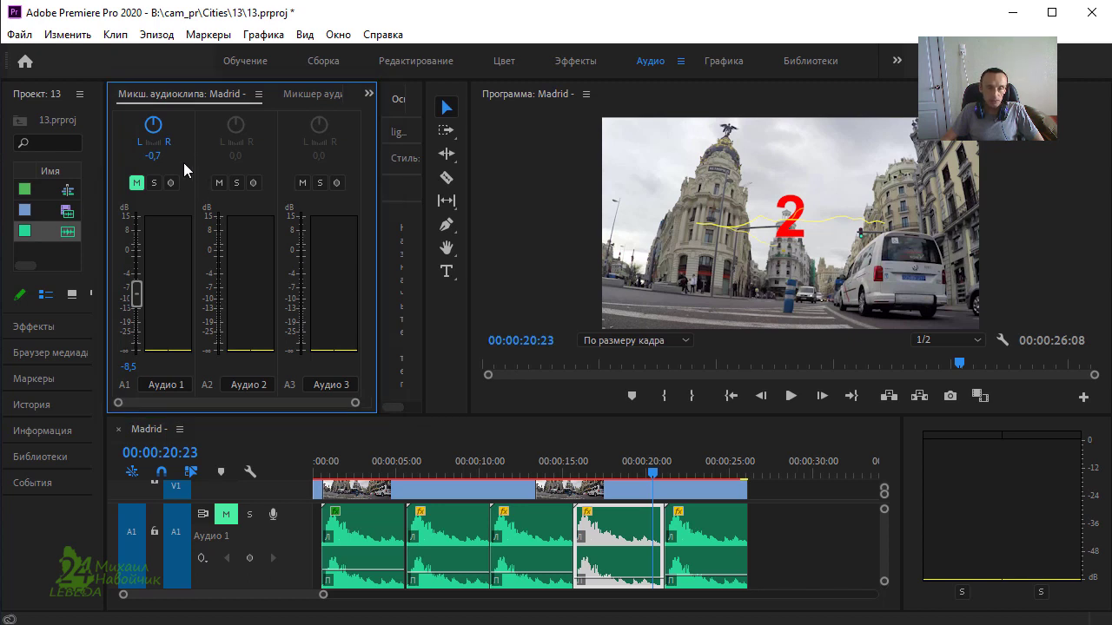
{"action": "left_click_drag", "start_coordinate": [380, 304], "coordinate": [170, 303]}
{"action": "left_click", "coordinate": [544, 374]}
{"action": "key", "text": "space"}
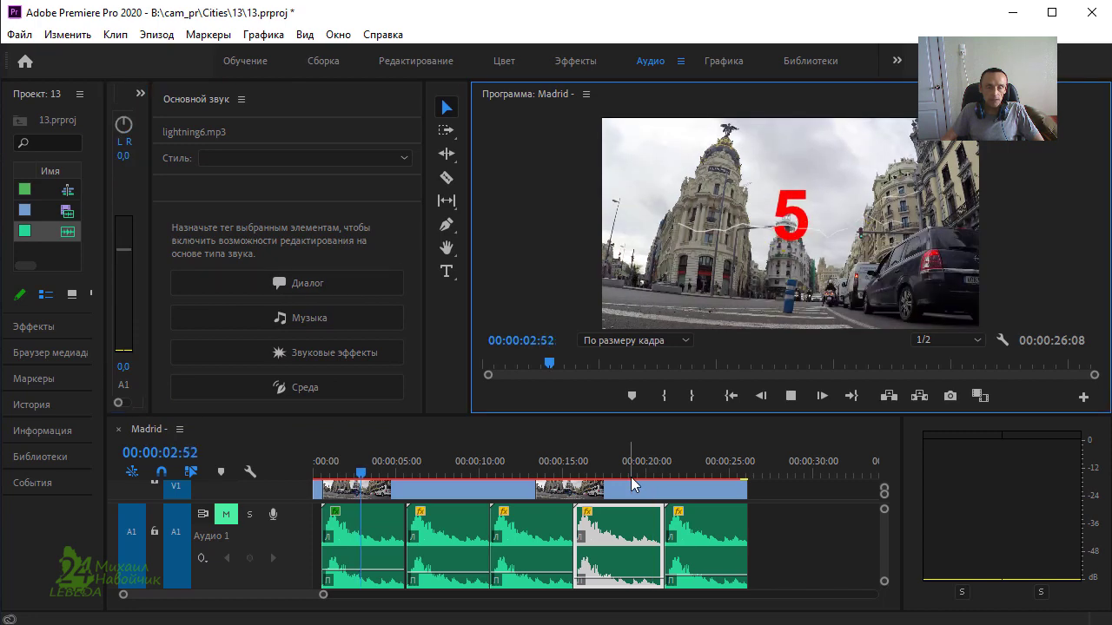